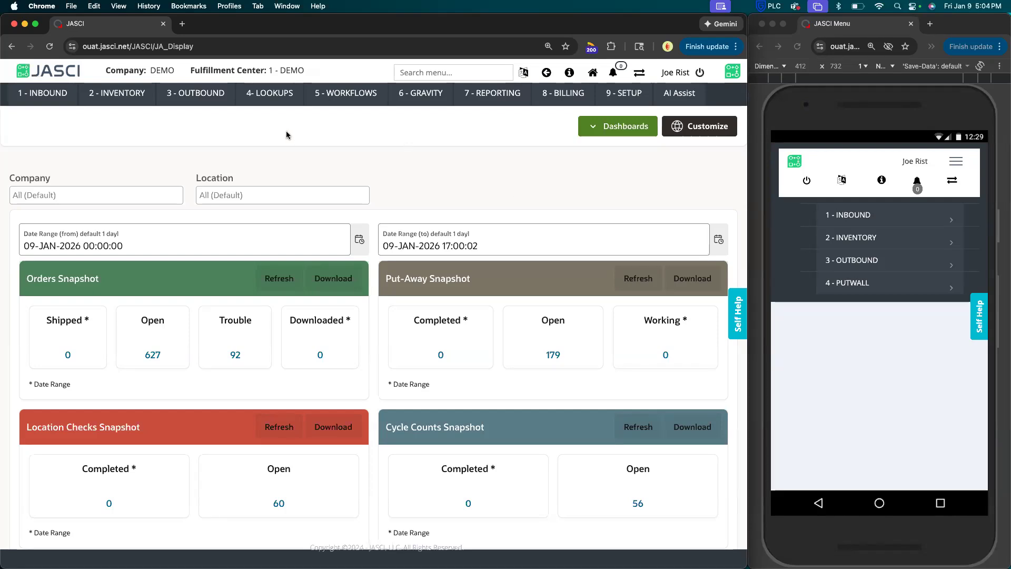
Open the Cycle Count Controls record for the PRM PRIME area for editing.
left_click(142, 99)
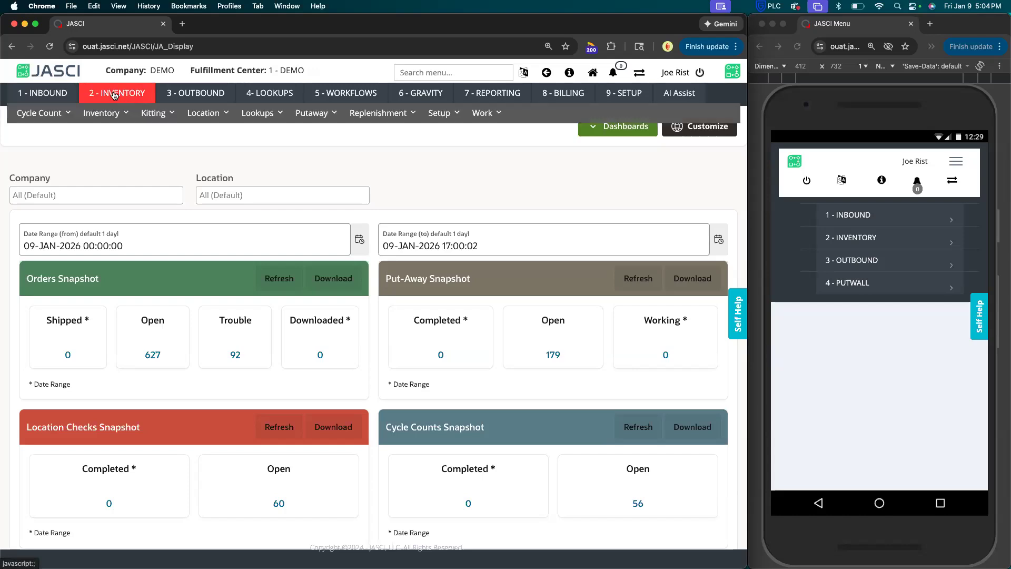
left_click(59, 113)
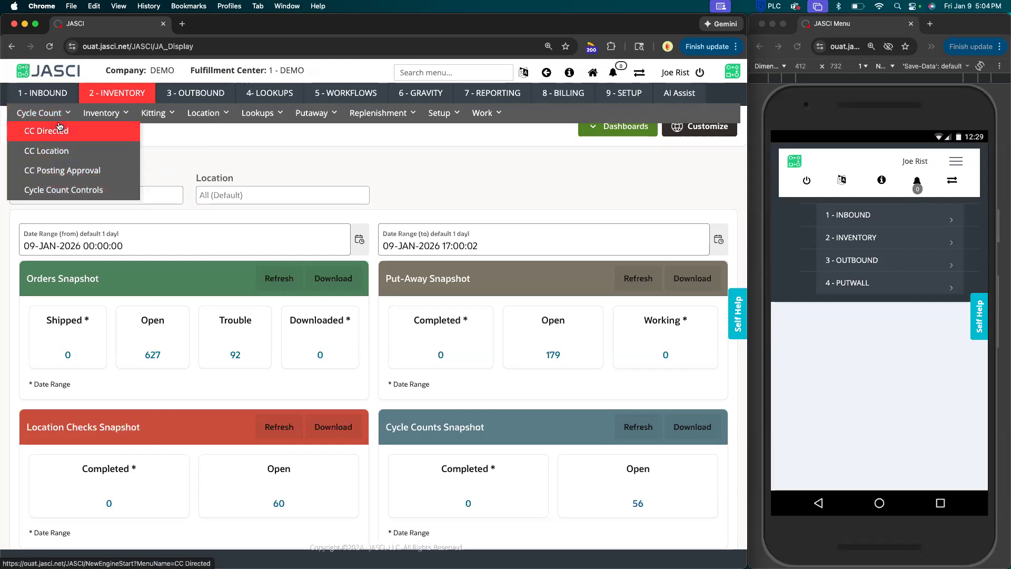
left_click(69, 190)
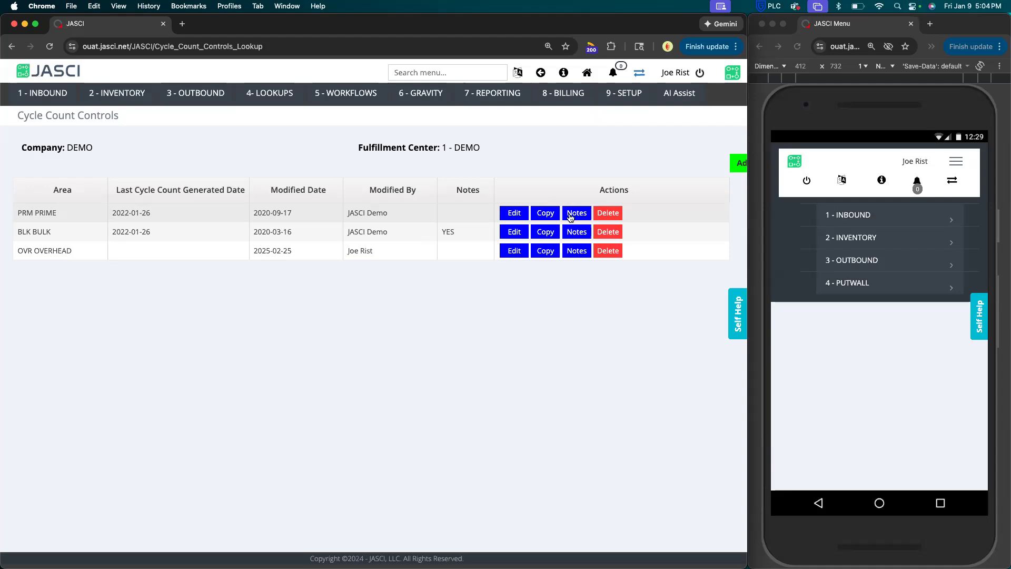
left_click(524, 213)
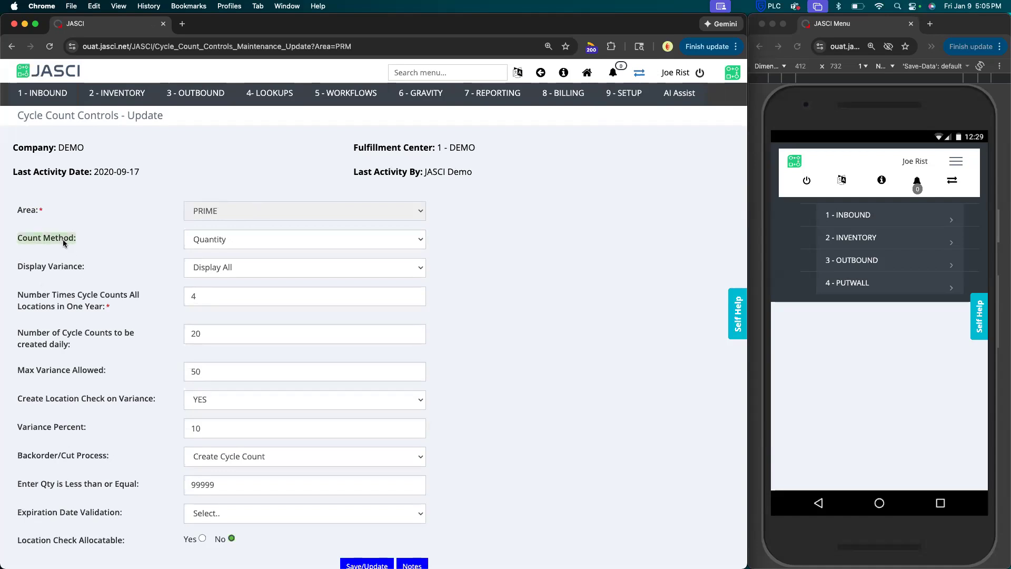
Examine the PRIME area's count method, variance display, yearly and daily count numbers, maximum variance, location check and variance percent settings.
left_click(225, 244)
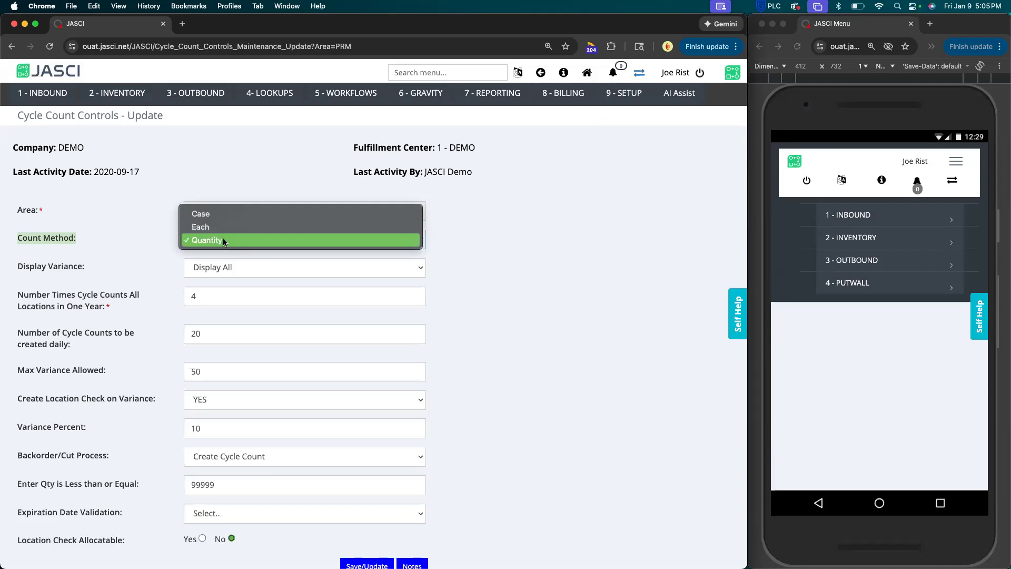
left_click(144, 240)
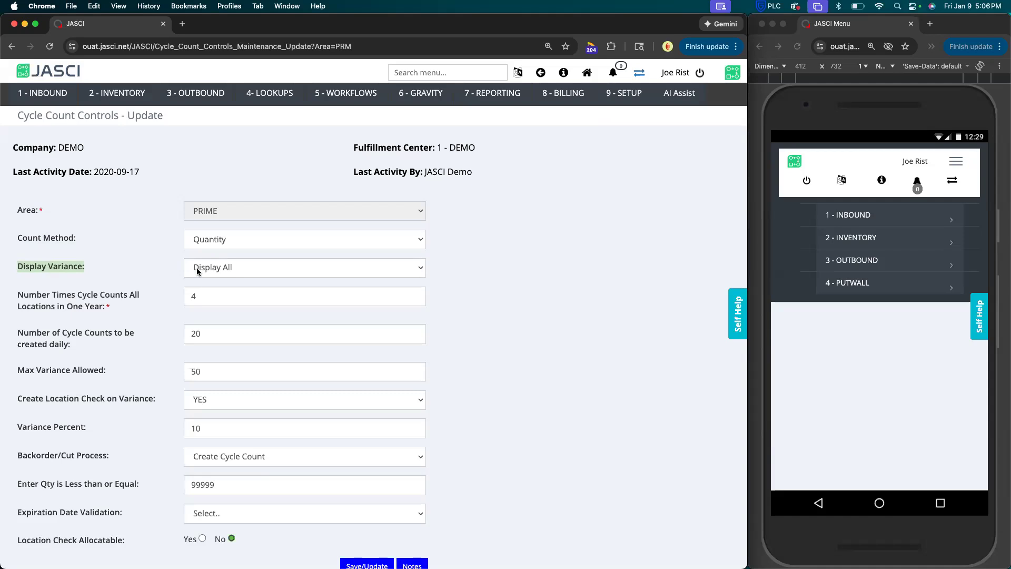
left_click(198, 271)
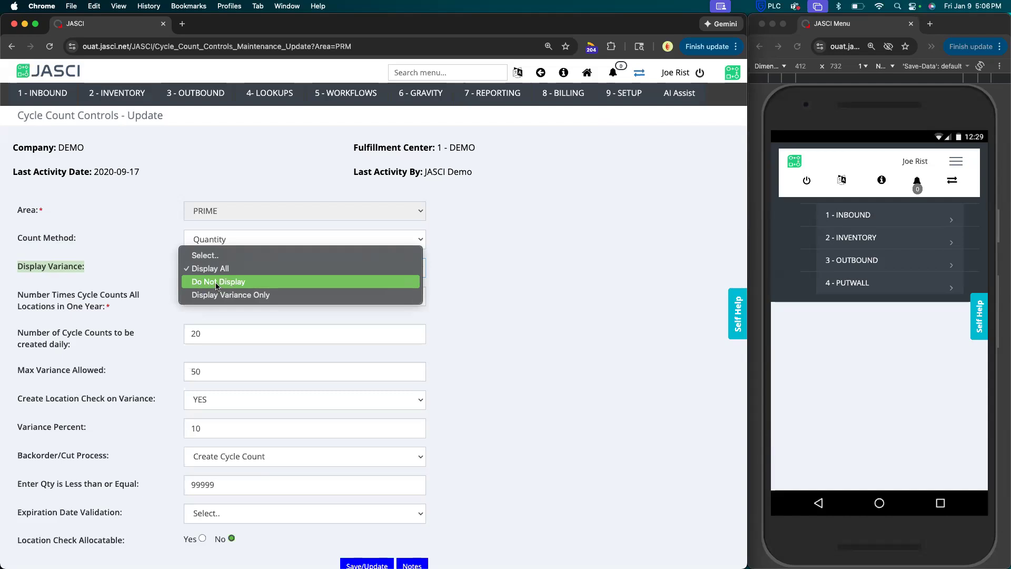
left_click(210, 268)
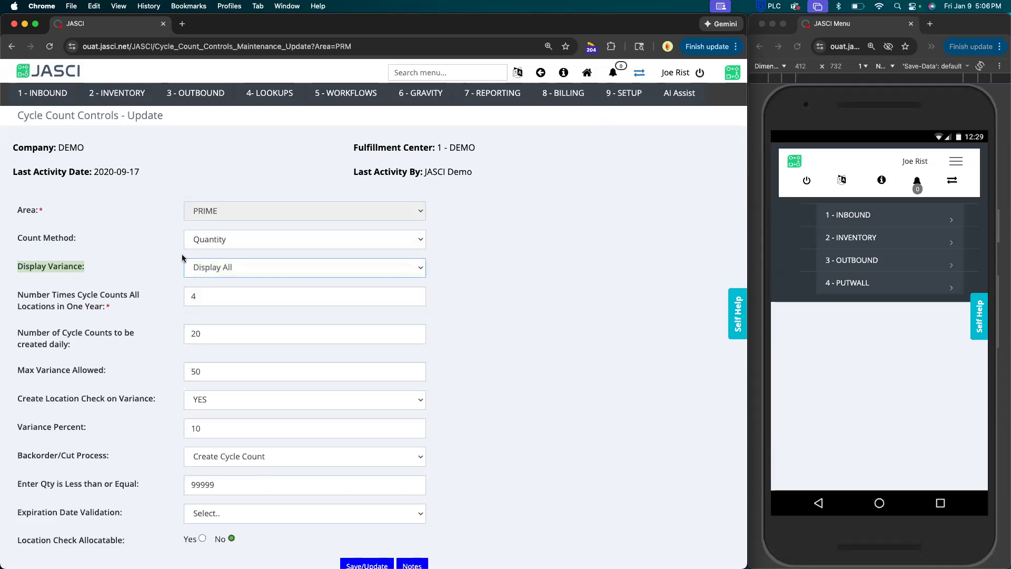
left_click(133, 253)
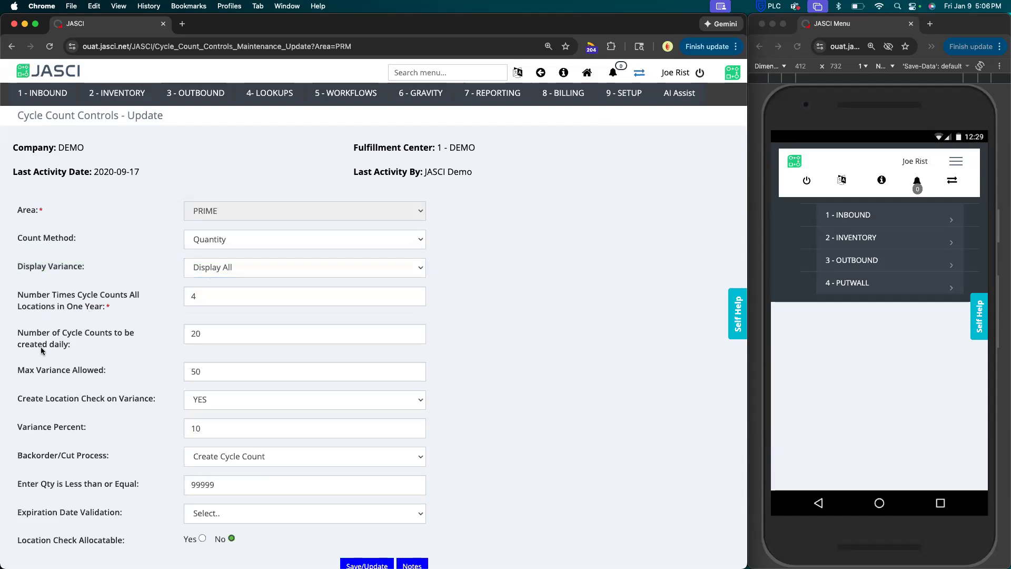
left_click(49, 295)
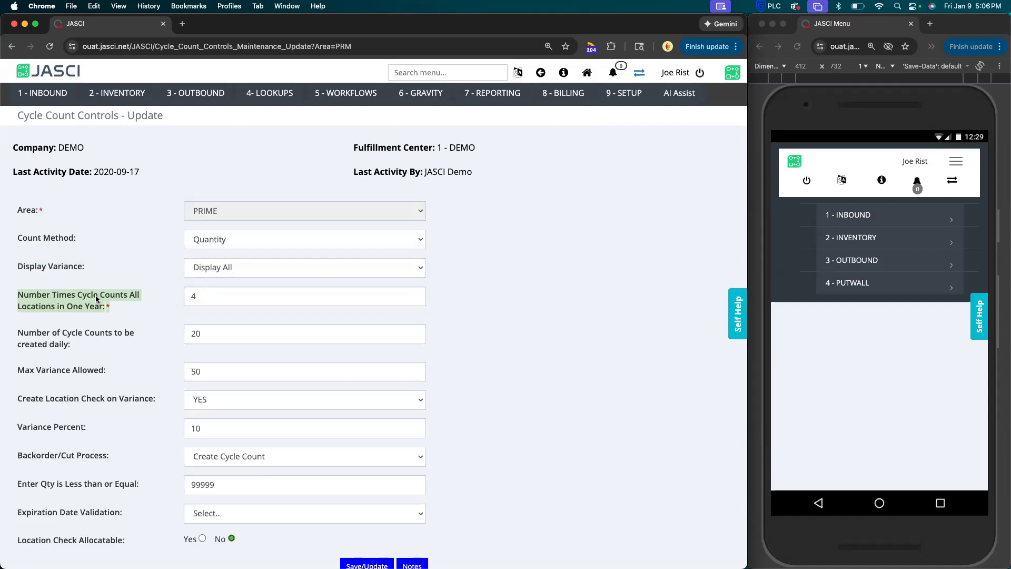
left_click(225, 297)
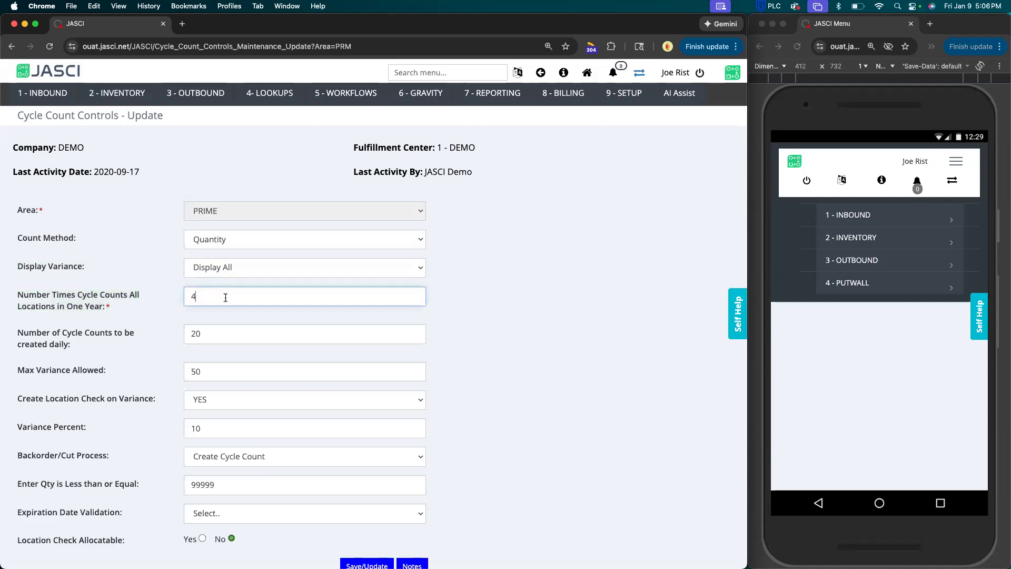
triple_click(80, 332)
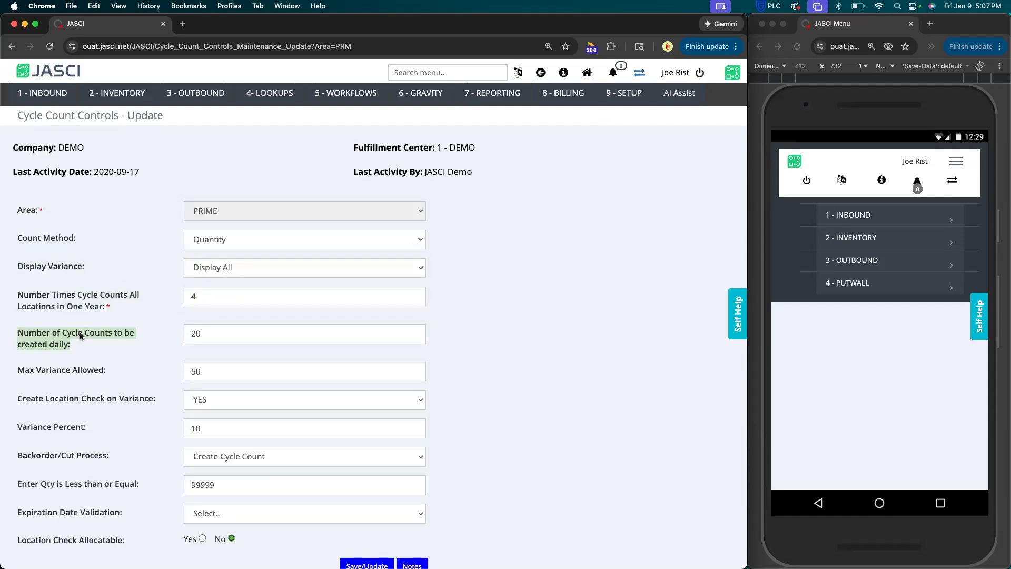
left_click(60, 375)
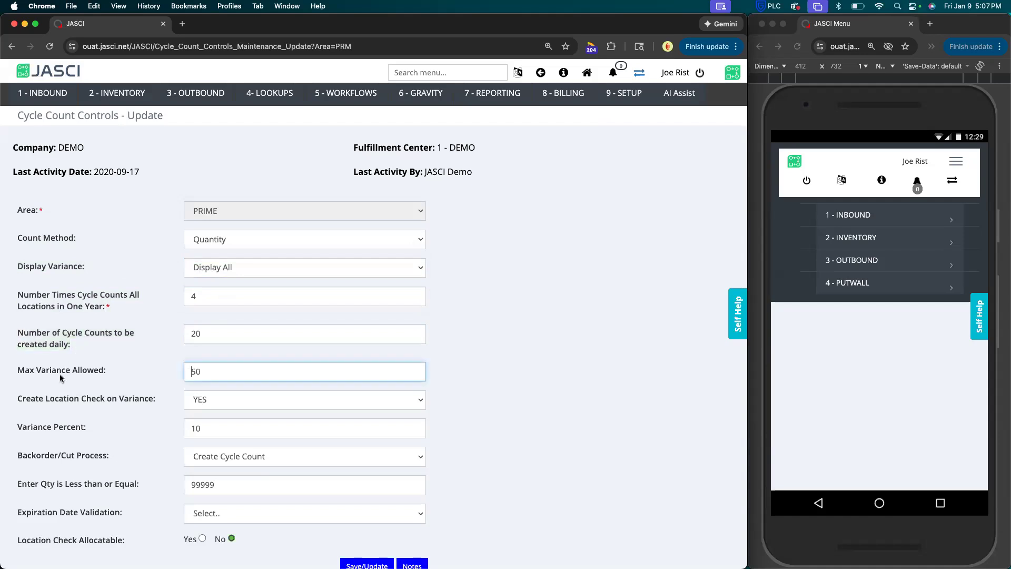
left_click(50, 371)
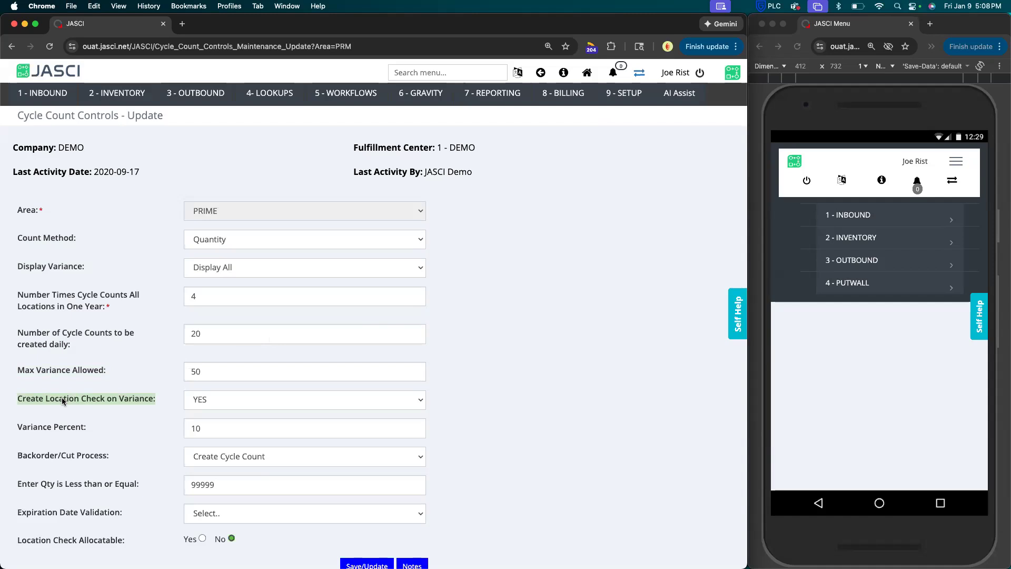
left_click(200, 428)
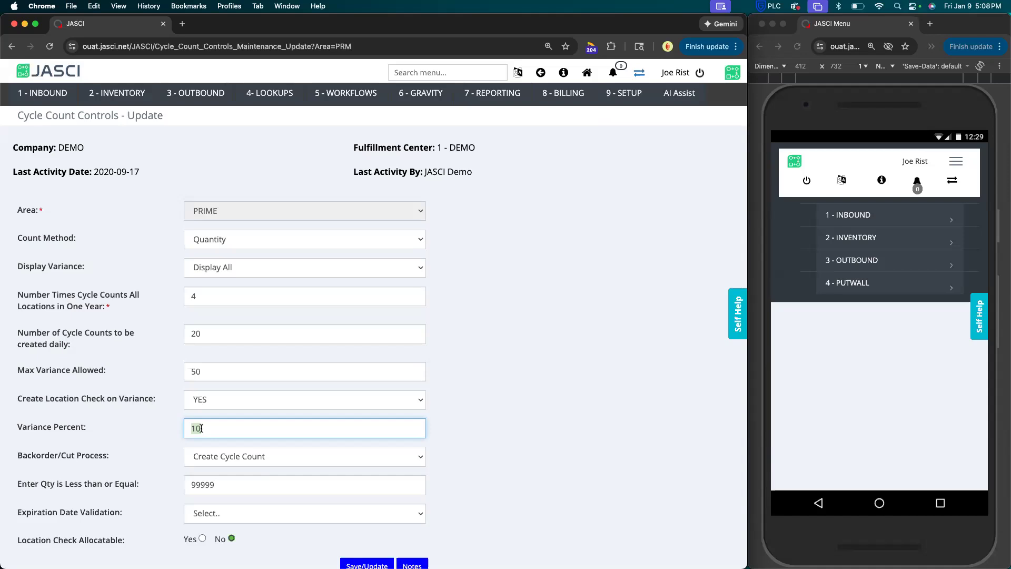
left_click(51, 399)
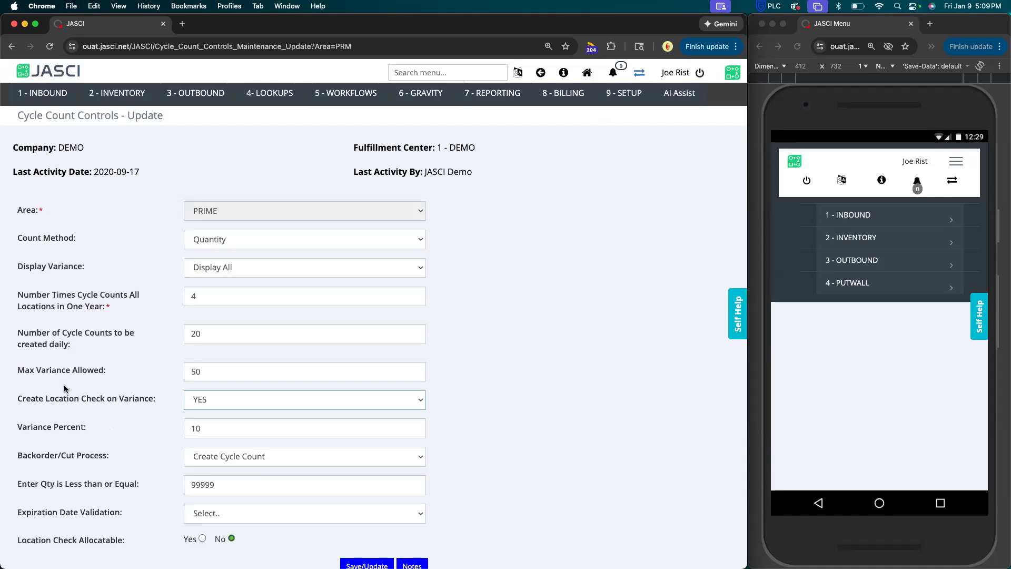
Switch Location Check Allocatable to Yes and back to No.
scroll(58, 463, "down", 1)
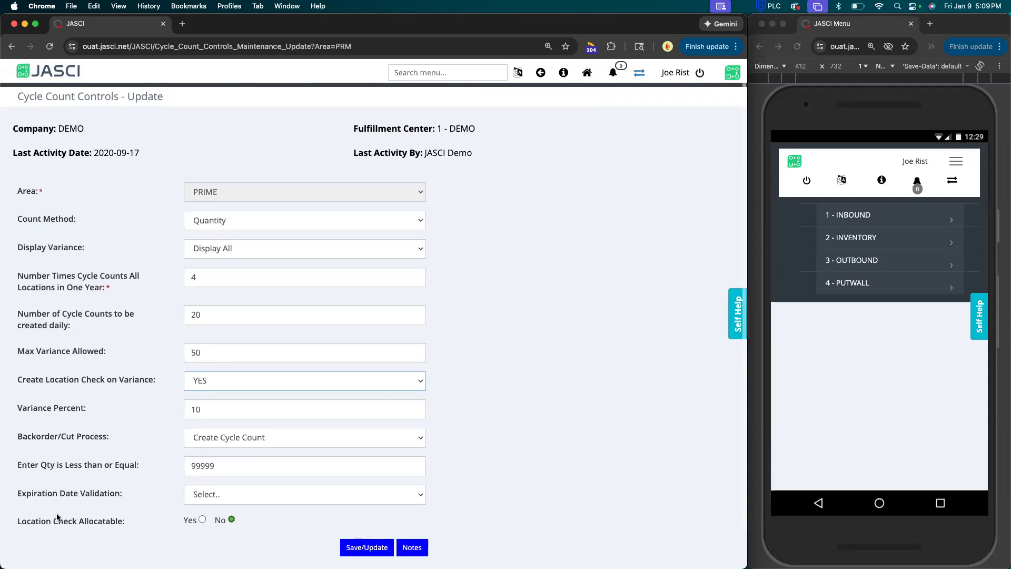
left_click(201, 519)
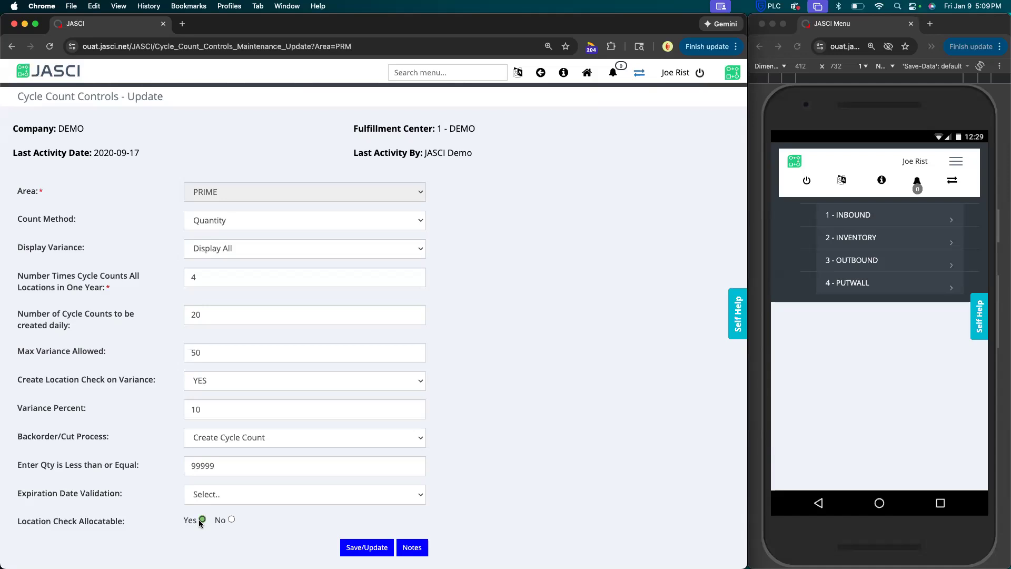
left_click(232, 520)
Set the PRIME area's Backorder/Cut Process to Create Loc Check.
triple_click(62, 436)
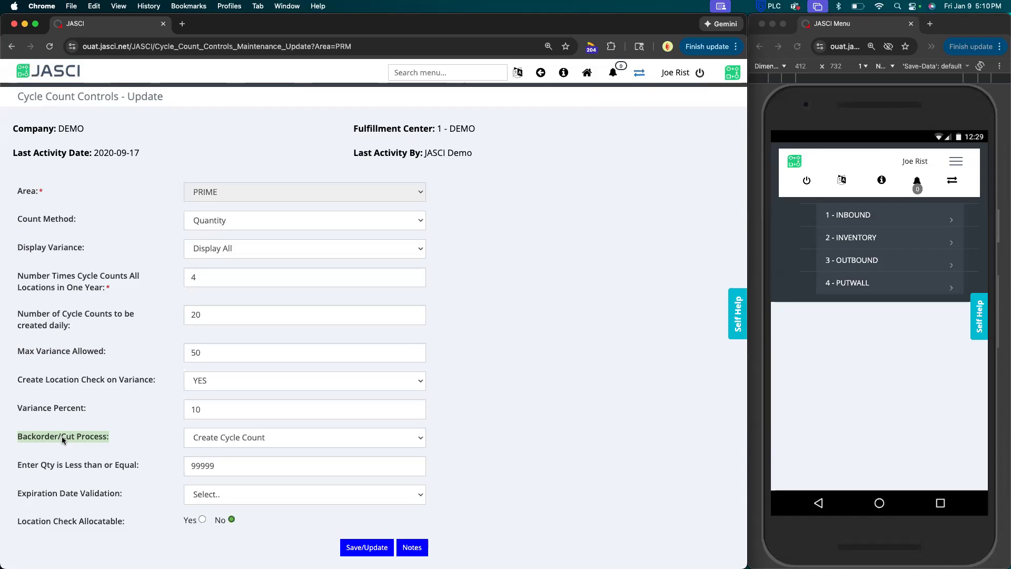
left_click(218, 437)
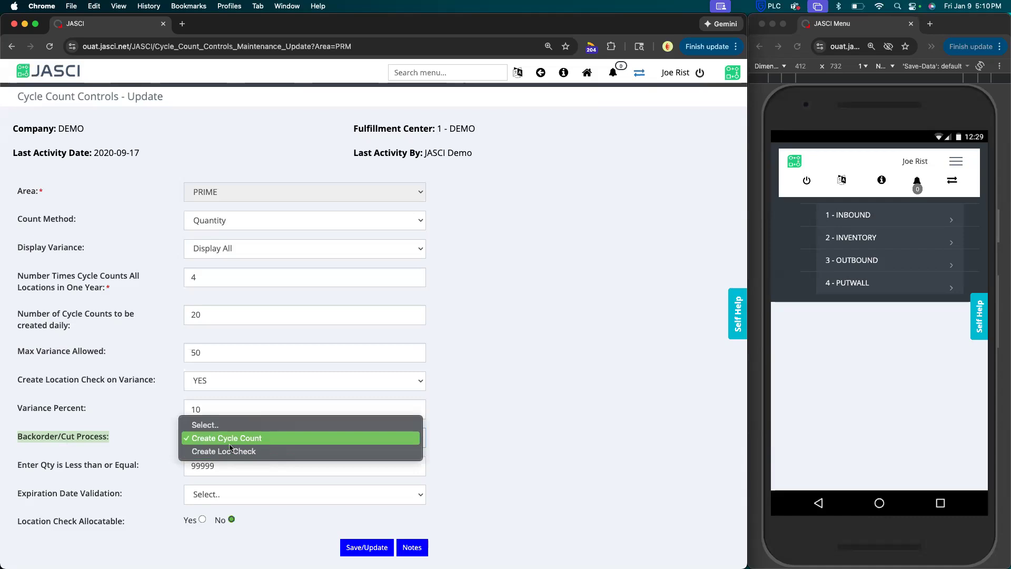
left_click(257, 452)
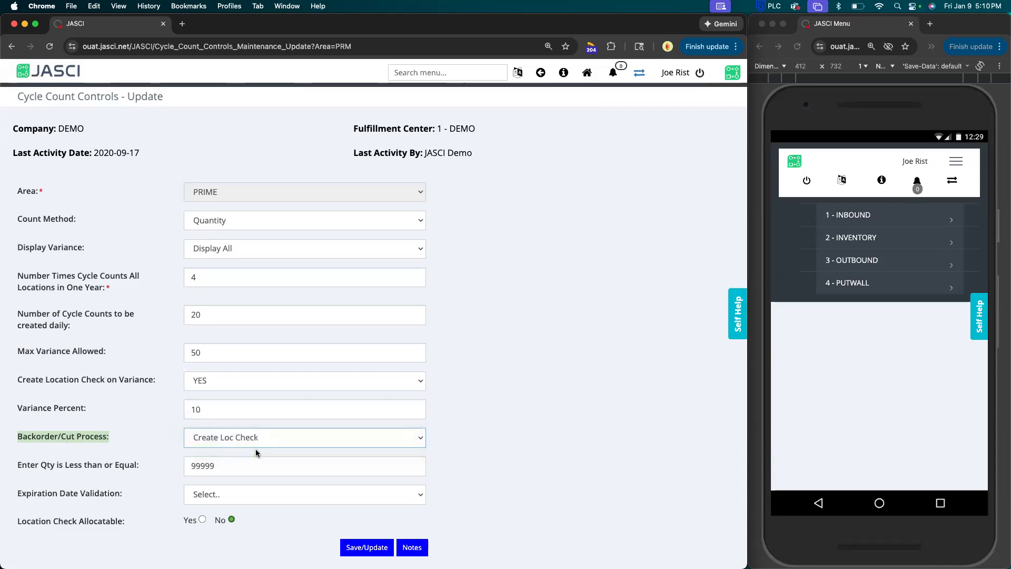
left_click(175, 459)
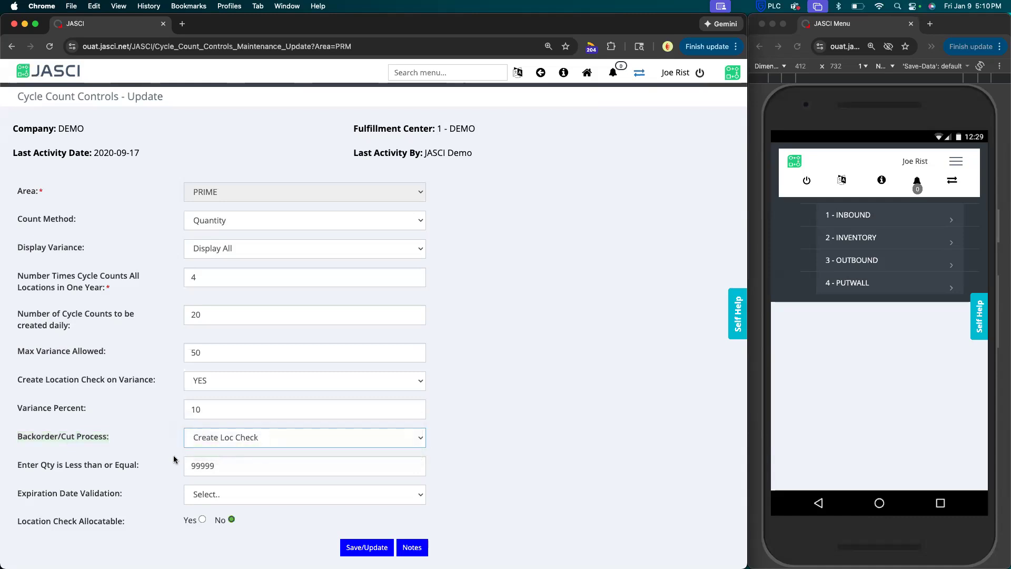
scroll(174, 459, "down", 1)
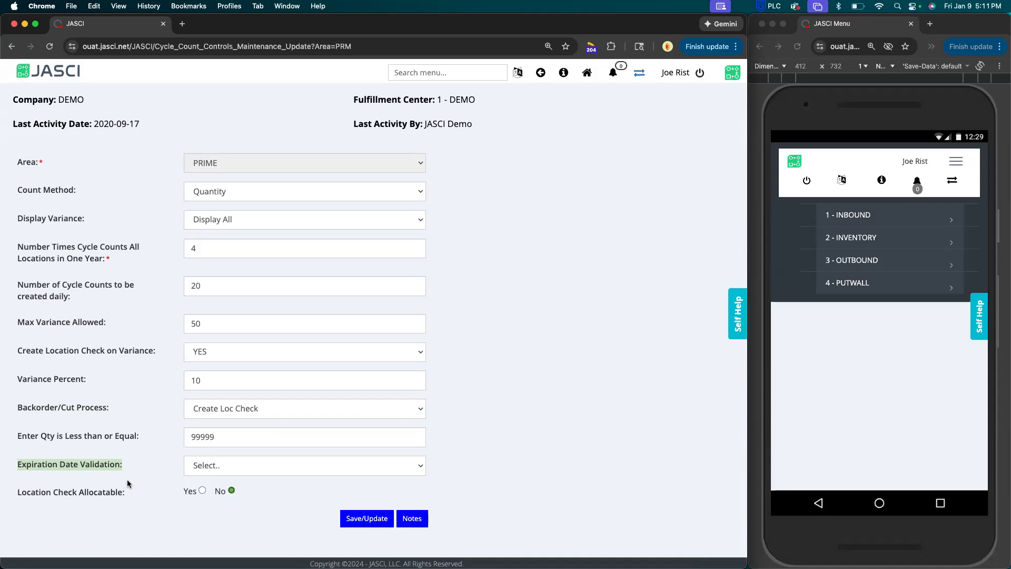
Open Gravity's Waveless Work Management and display the inventory work profiles.
scroll(238, 275, "up", 2)
mouse_move(412, 93)
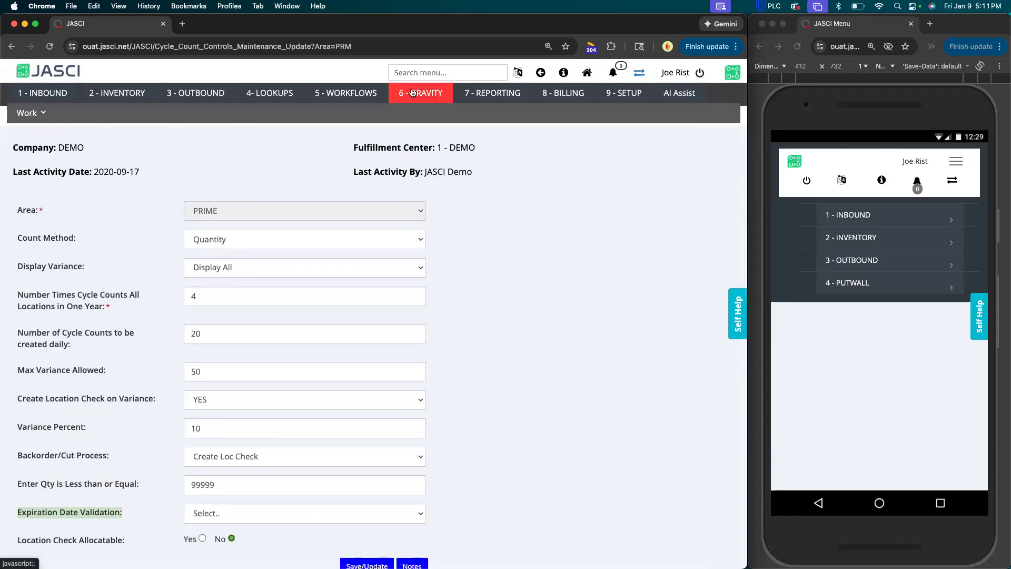
mouse_move(31, 113)
left_click(28, 134)
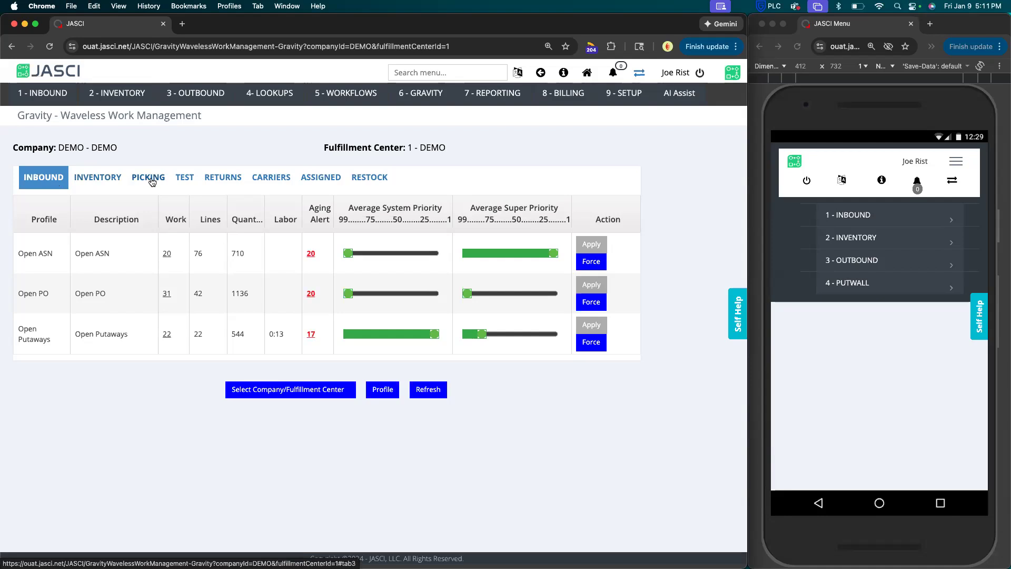
left_click(112, 180)
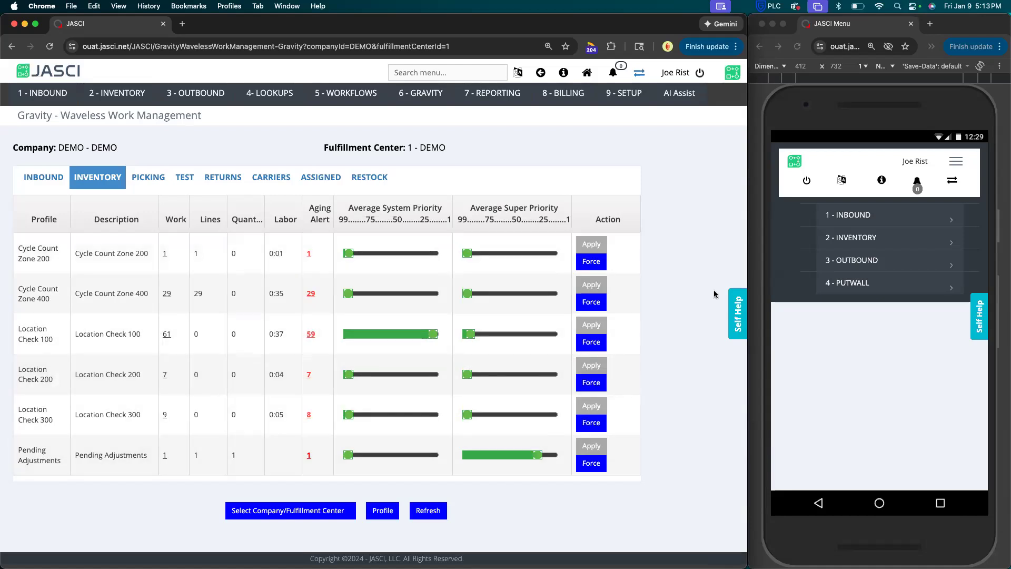
Start a CC Directed cycle count in the mobile device window for work zone 400.
left_click(811, 318)
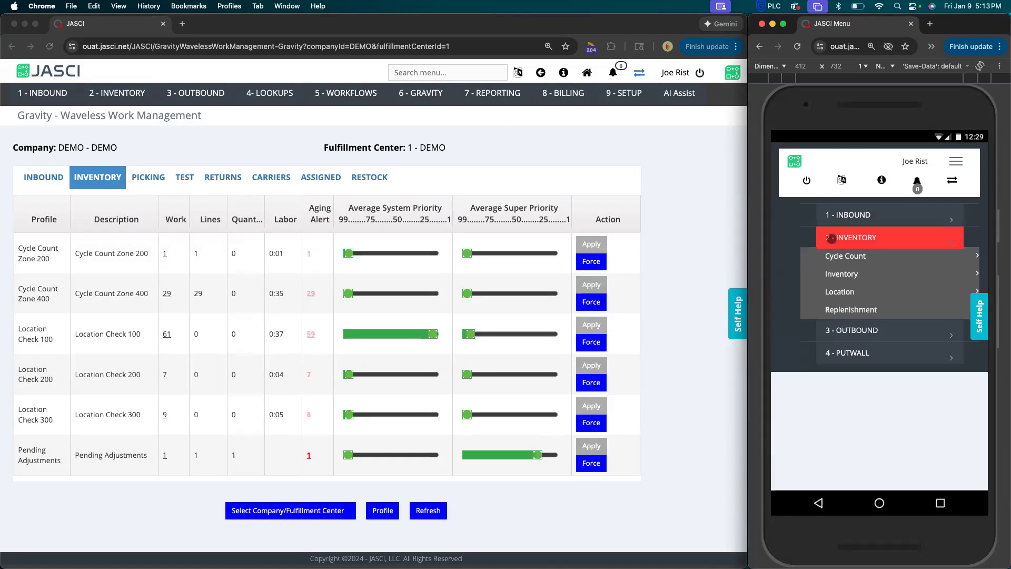
left_click(832, 257)
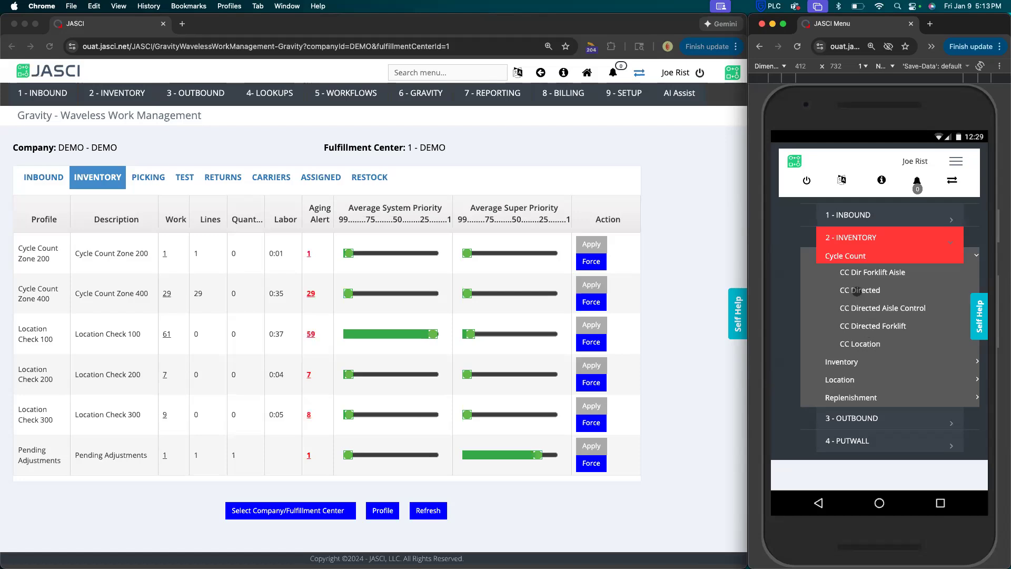
left_click(857, 291)
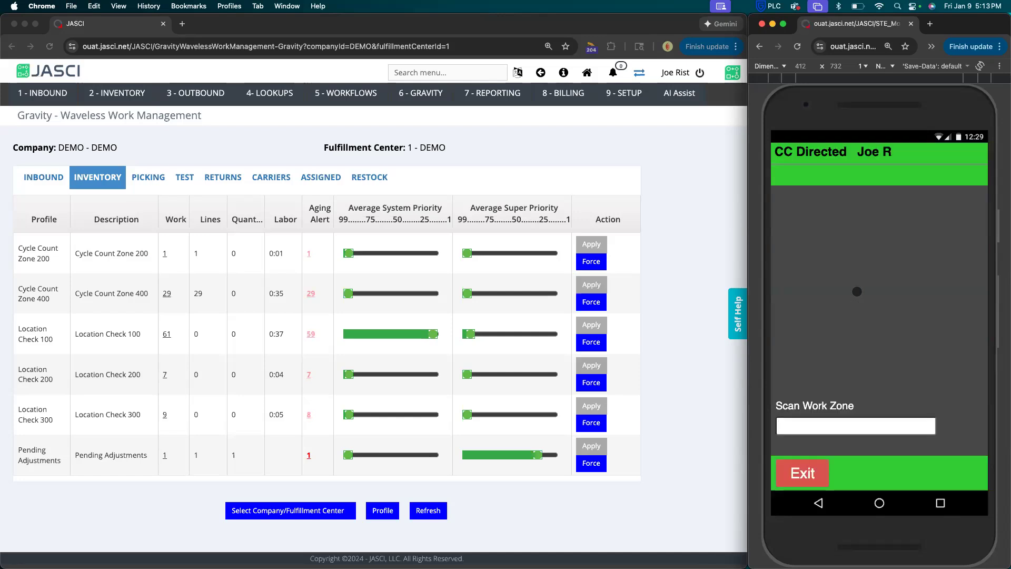
type("400")
key("Return")
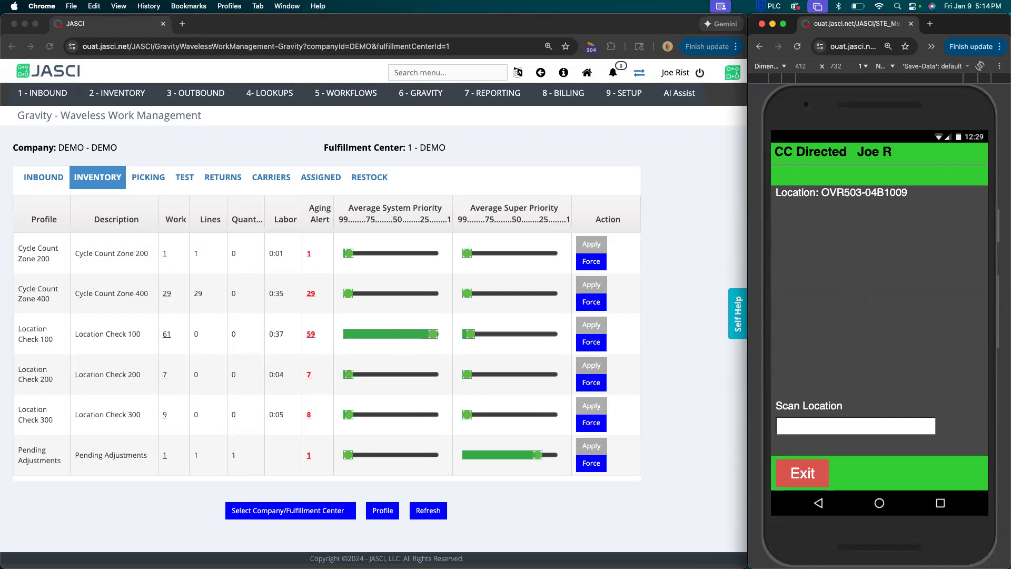
Confirm location 503-04B1009, finish its count without scanning any product, and update it.
type("503-04B1009")
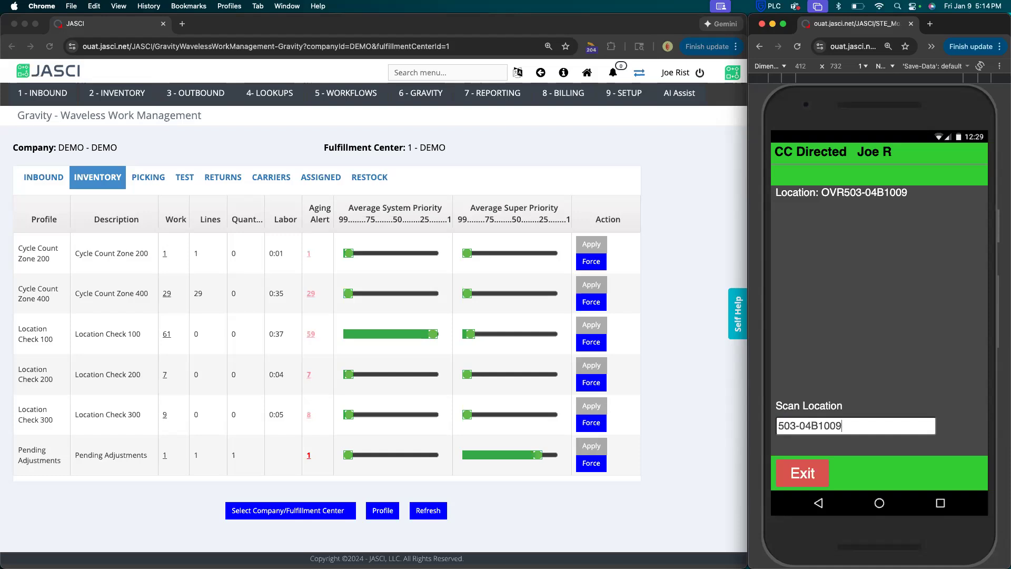
key("Return")
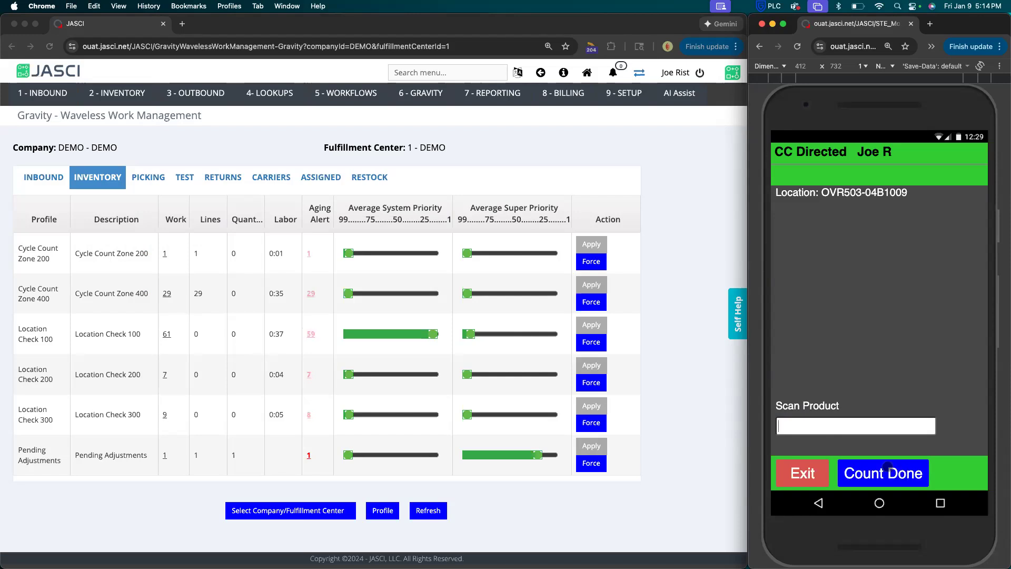
left_click(882, 473)
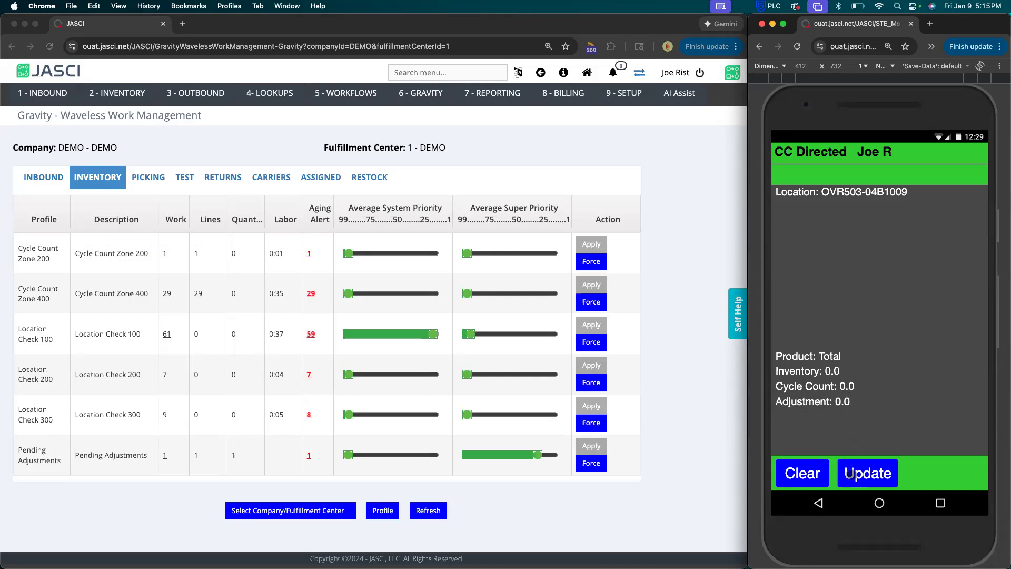
left_click(849, 473)
Confirm the next directed count location as 503-04B101.
type("5")
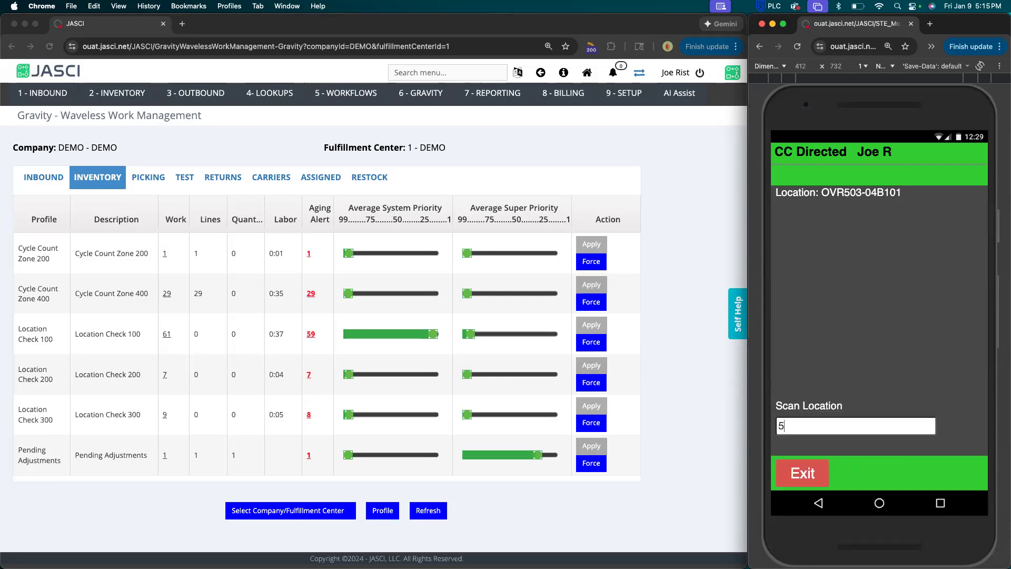
type("03-04B101")
key("Return")
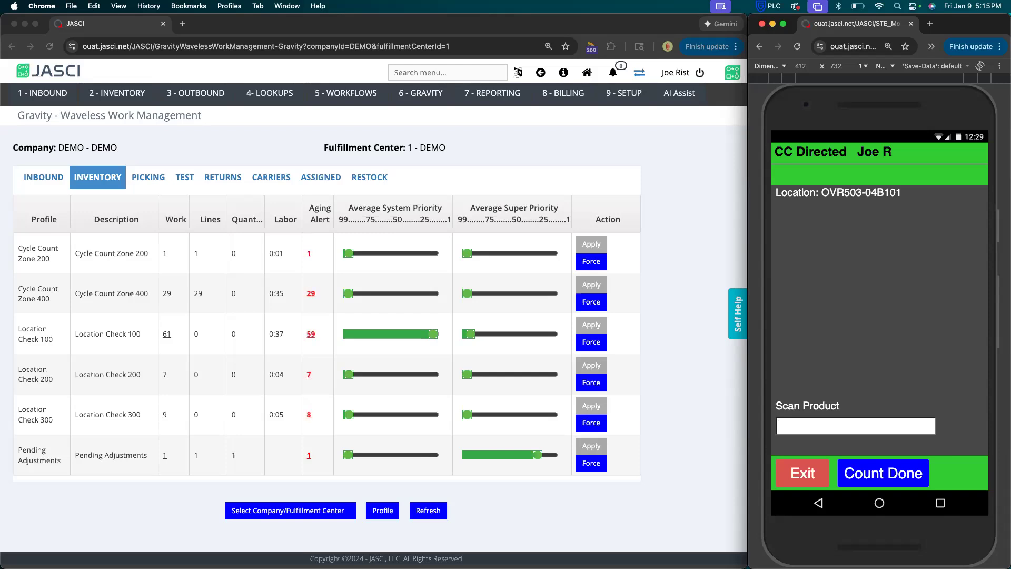
Count product 2287 at location OVR503-04B101 as 4 cases with 4 per case, then finish and update the count.
type("2287")
key("Return")
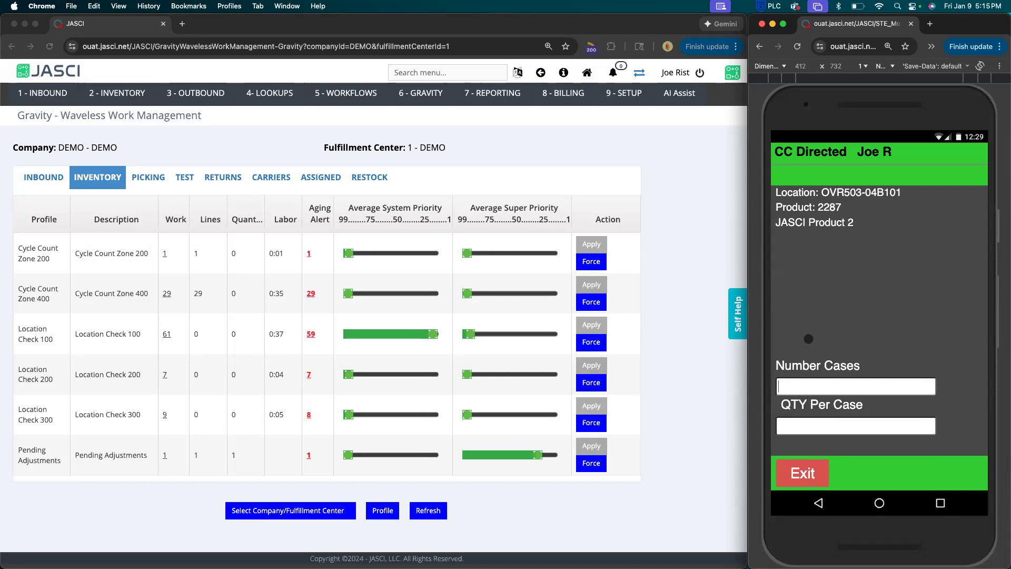
type("4")
left_click(796, 420)
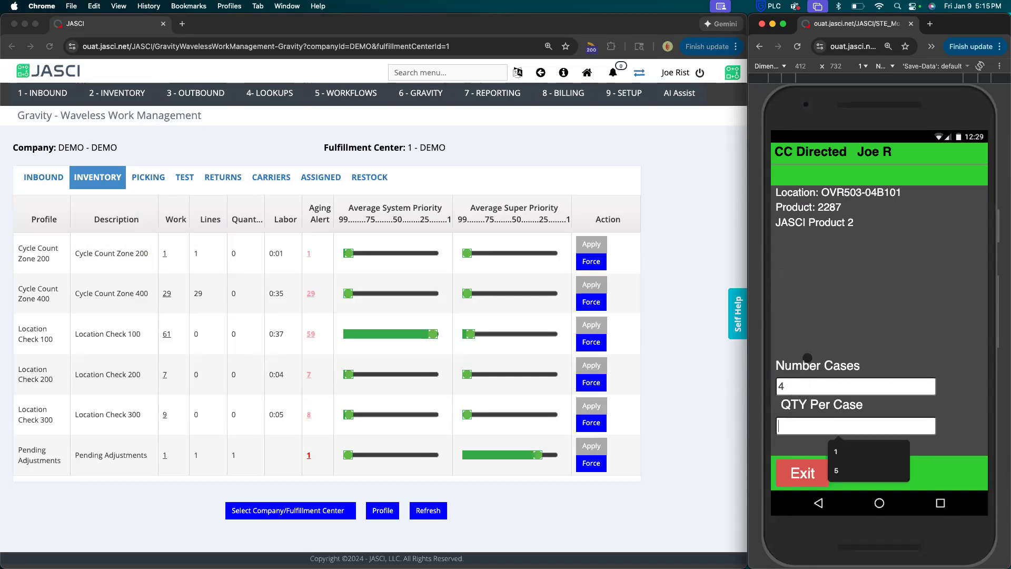
type("4")
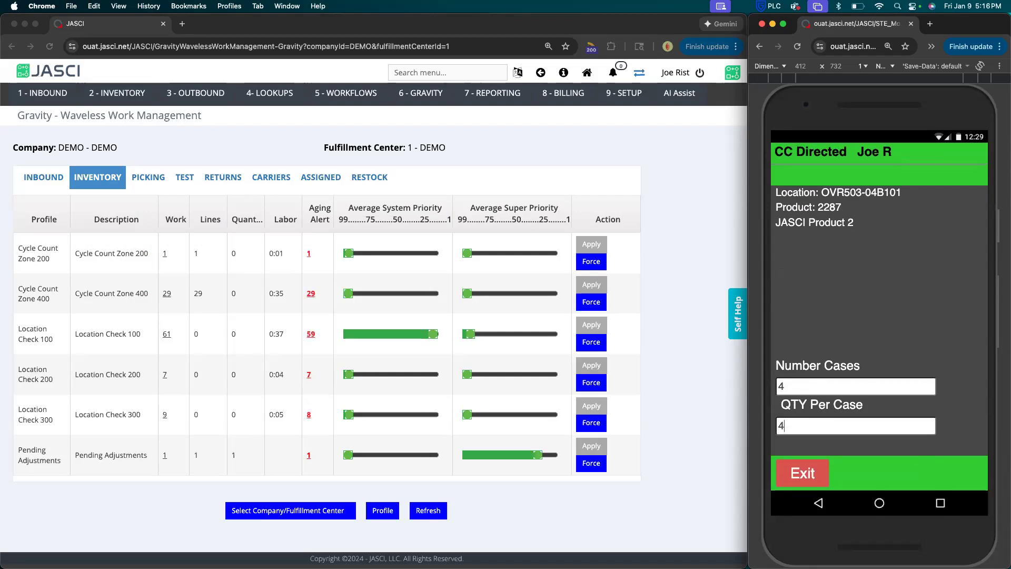
key("Return")
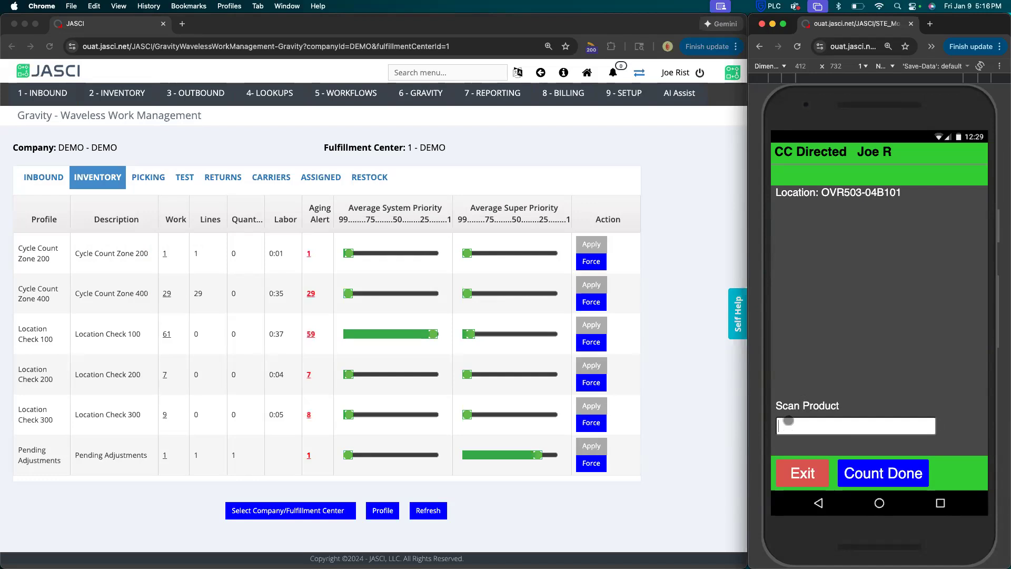
left_click(860, 467)
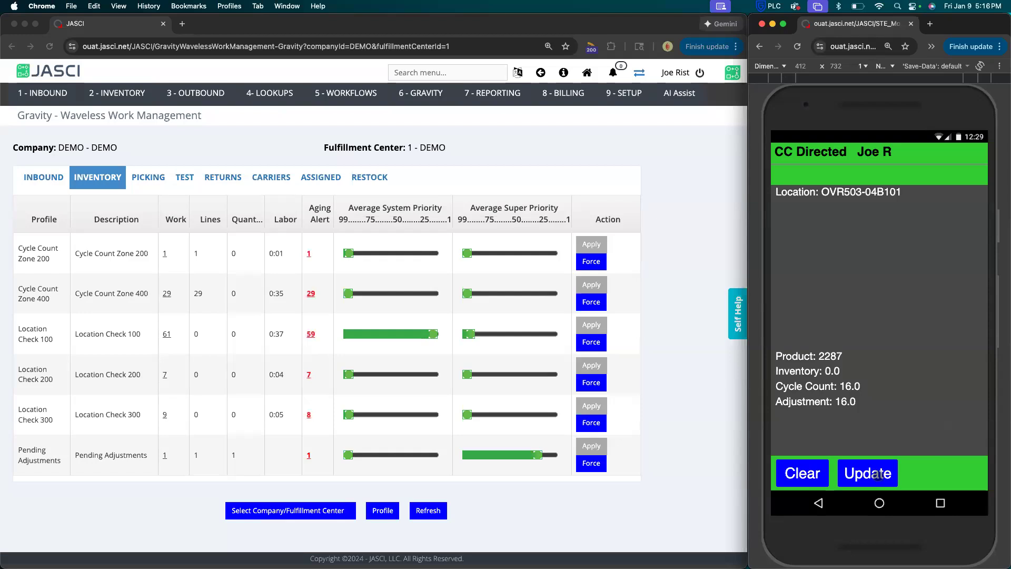
left_click(878, 475)
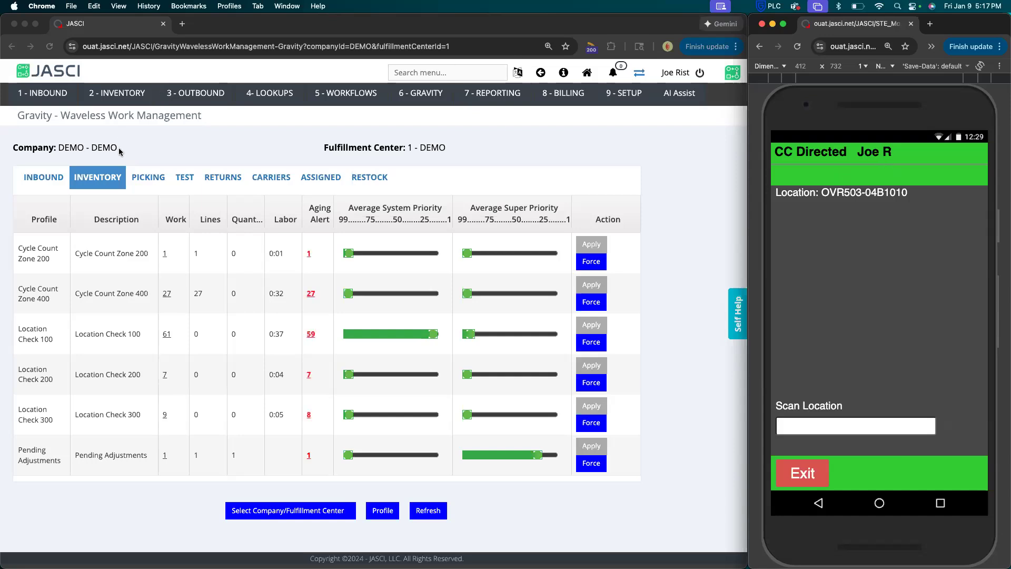
Open the inventory module's CC Posting Approval page in the desktop JASCI window.
left_click(64, 94)
mouse_move(108, 95)
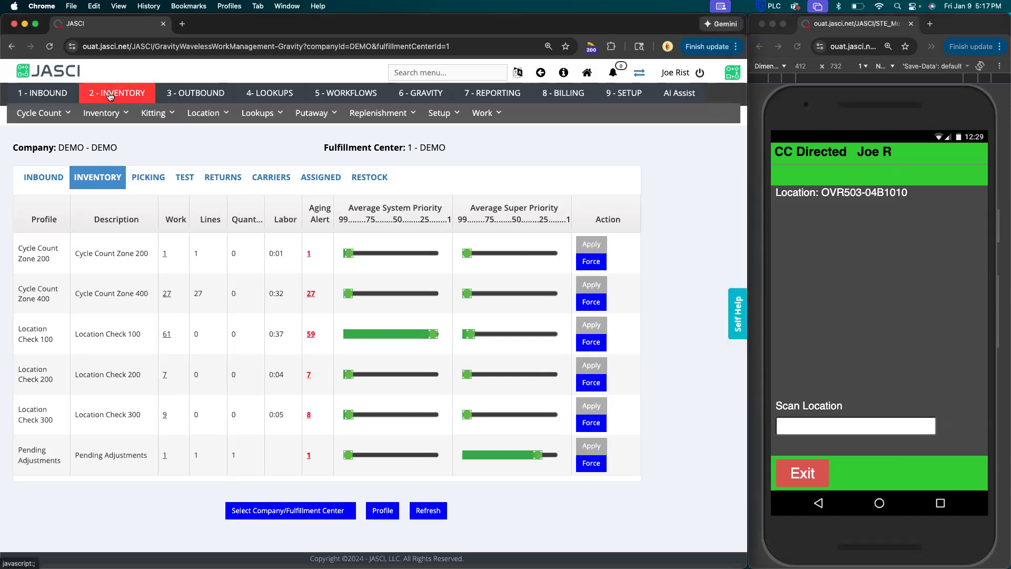
mouse_move(50, 115)
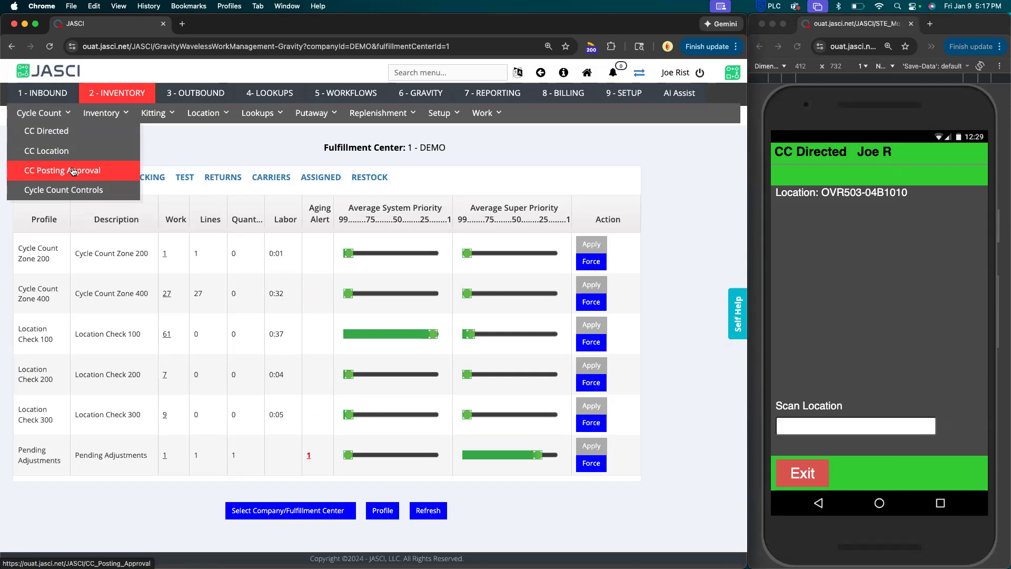
left_click(72, 171)
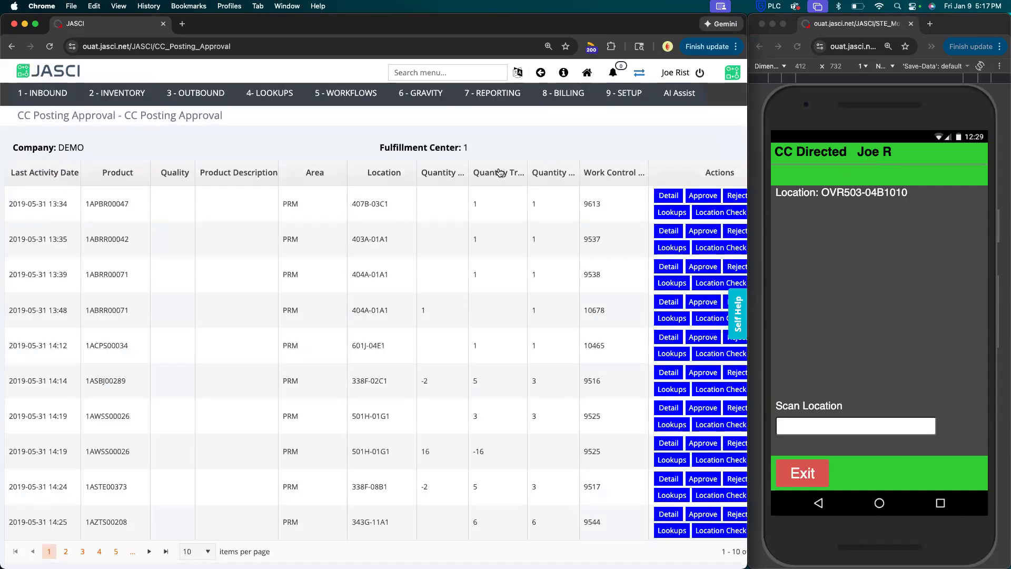
Sort the posting approvals by the Quantity Tr... column in ascending order and show all items on one page.
left_click(499, 172)
left_click(500, 172)
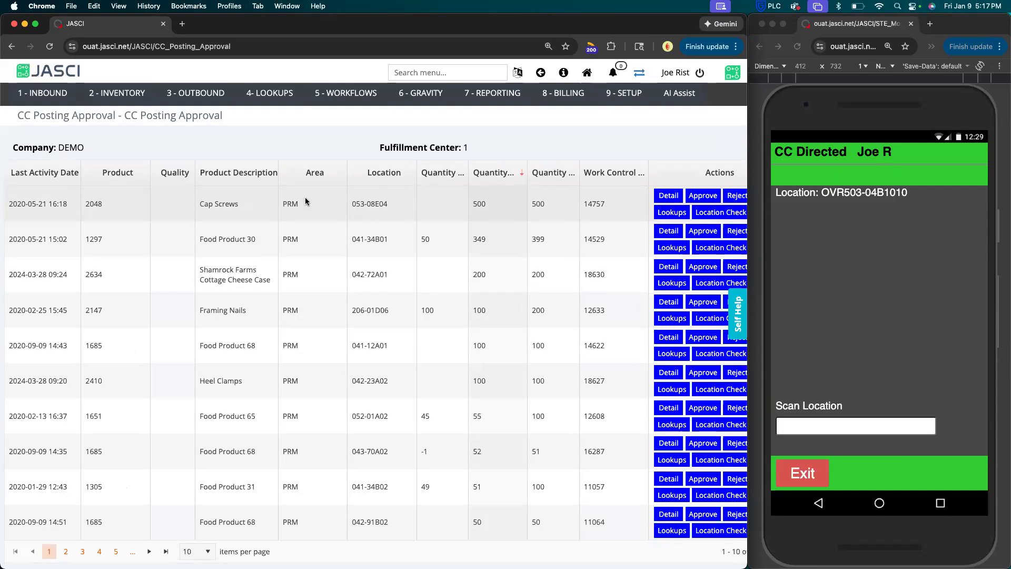
scroll(524, 204, "right", 2)
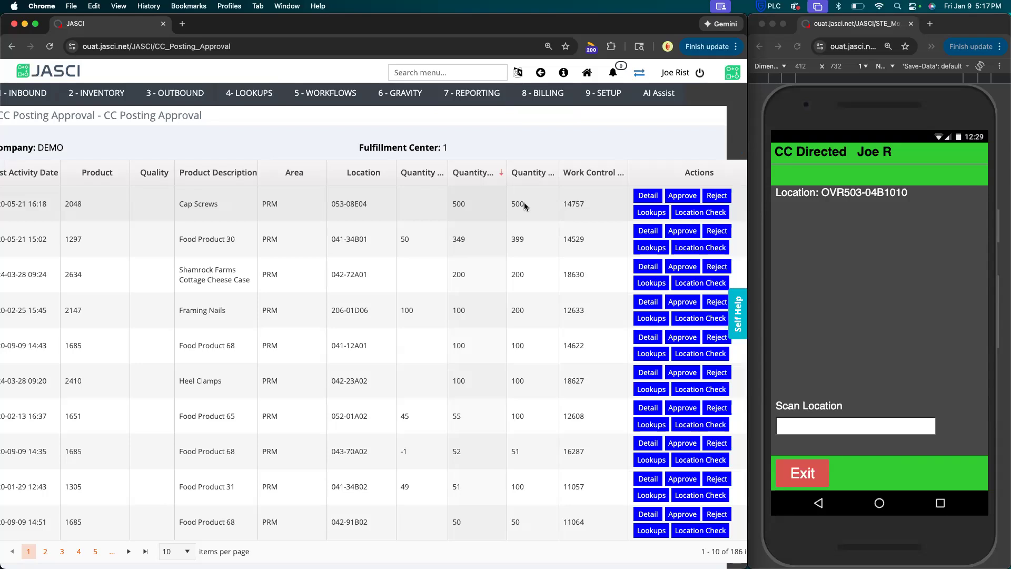
scroll(488, 206, "left", 2)
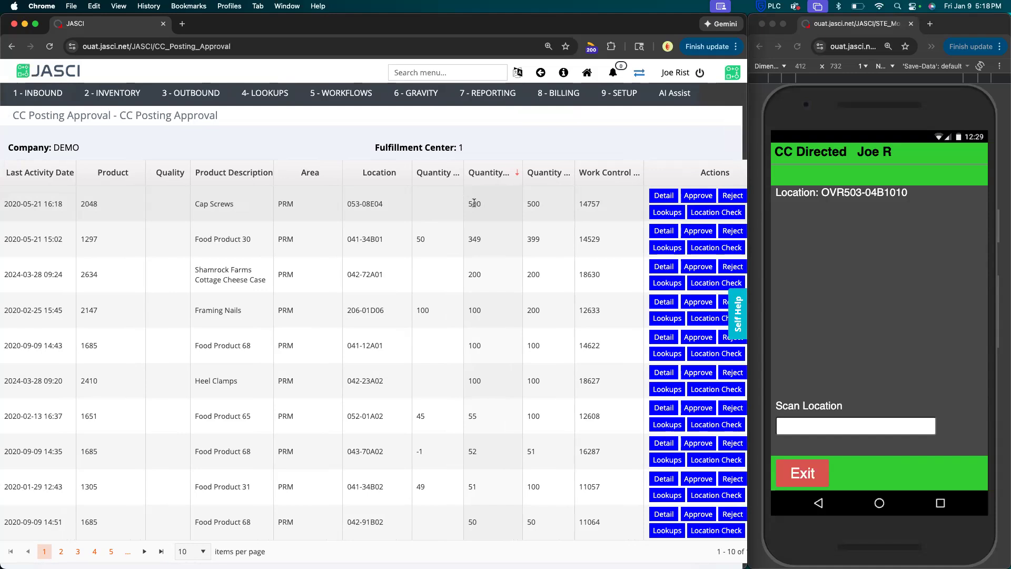
left_click(481, 172)
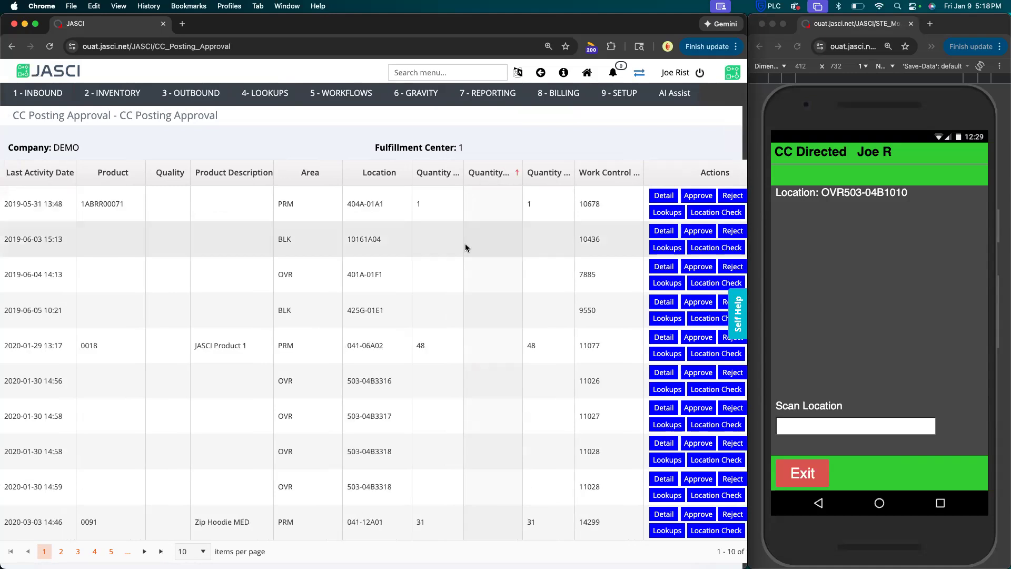
scroll(458, 258, "down", 2)
left_click(193, 529)
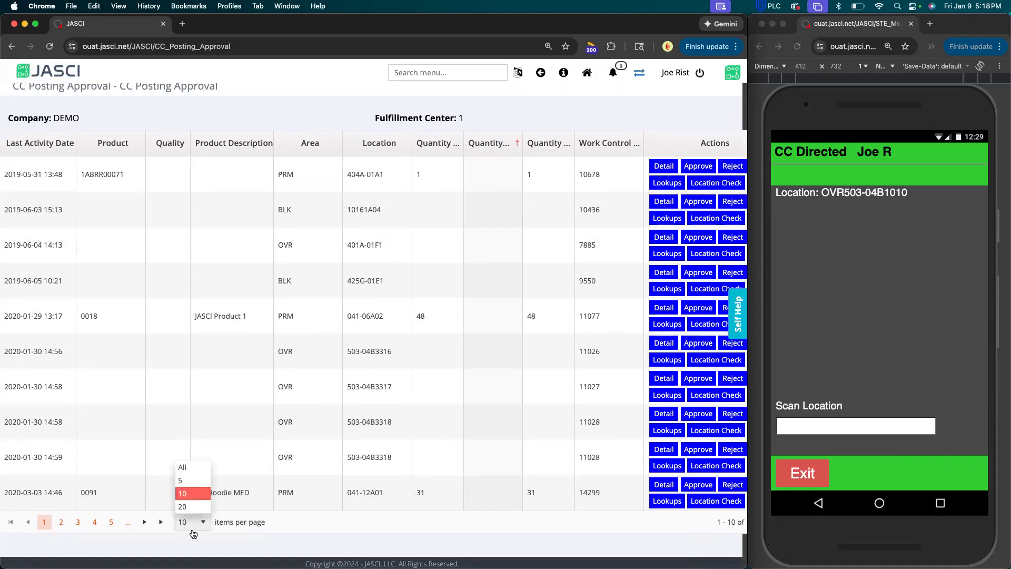
left_click(183, 467)
Examine the negative count adjustments in the posting approval list and the actions offered for each row.
scroll(213, 369, "down", 15)
scroll(213, 366, "down", 15)
scroll(214, 367, "up", 8)
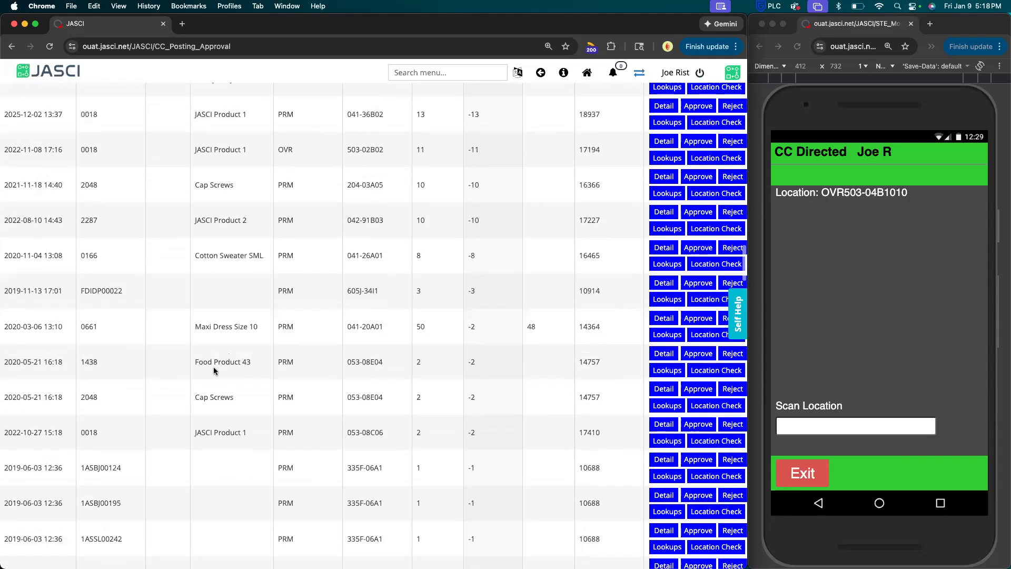
scroll(214, 366, "up", 4)
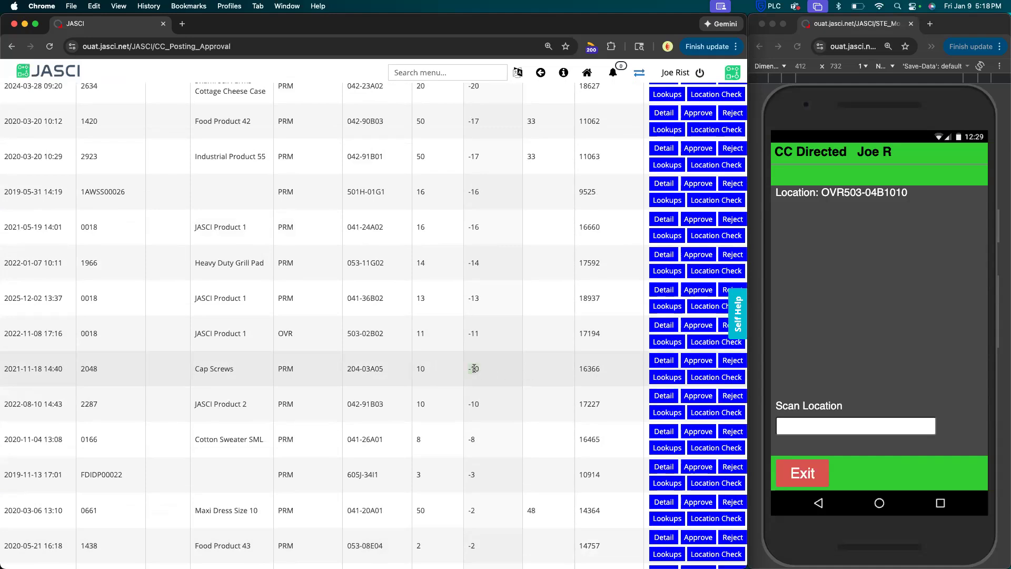
scroll(458, 367, "right", 2)
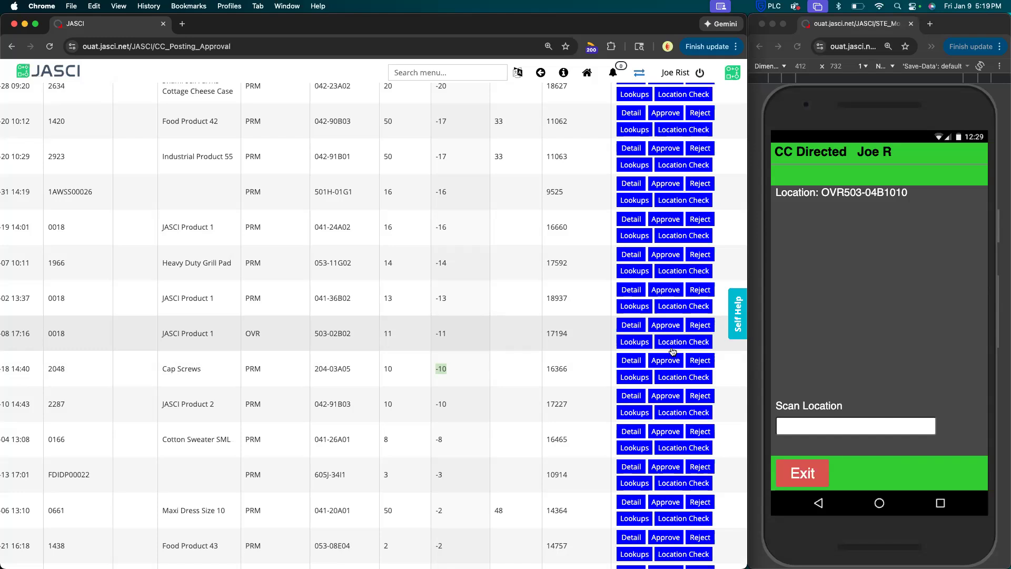
scroll(586, 309, "up", 10)
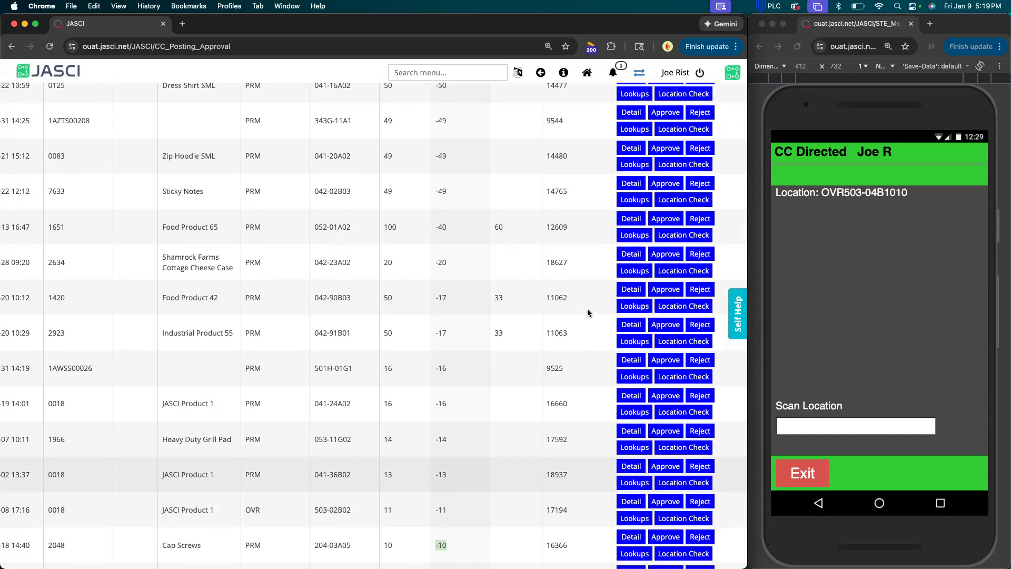
scroll(588, 313, "up", 10)
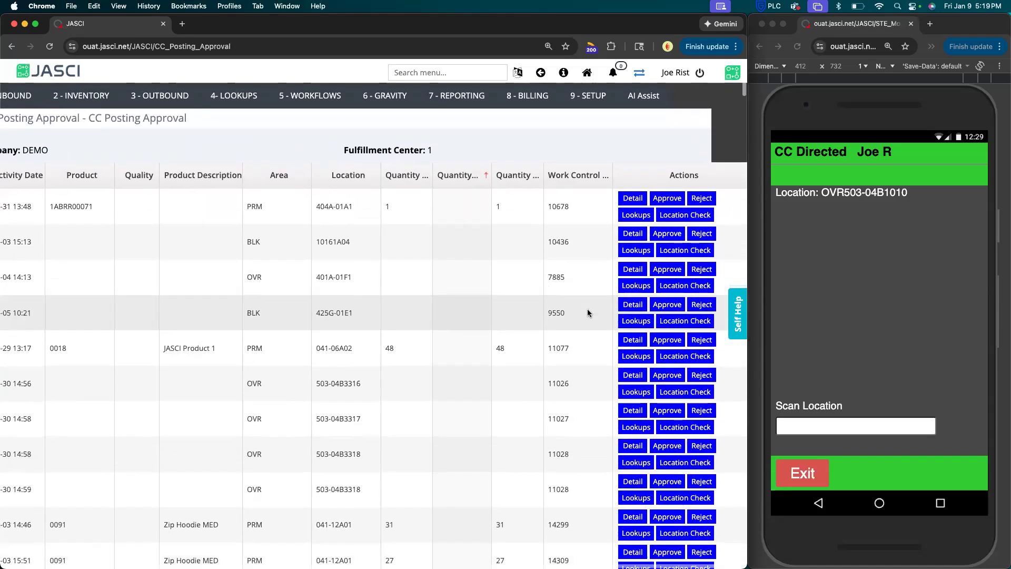
scroll(587, 313, "left", 3)
left_click(142, 98)
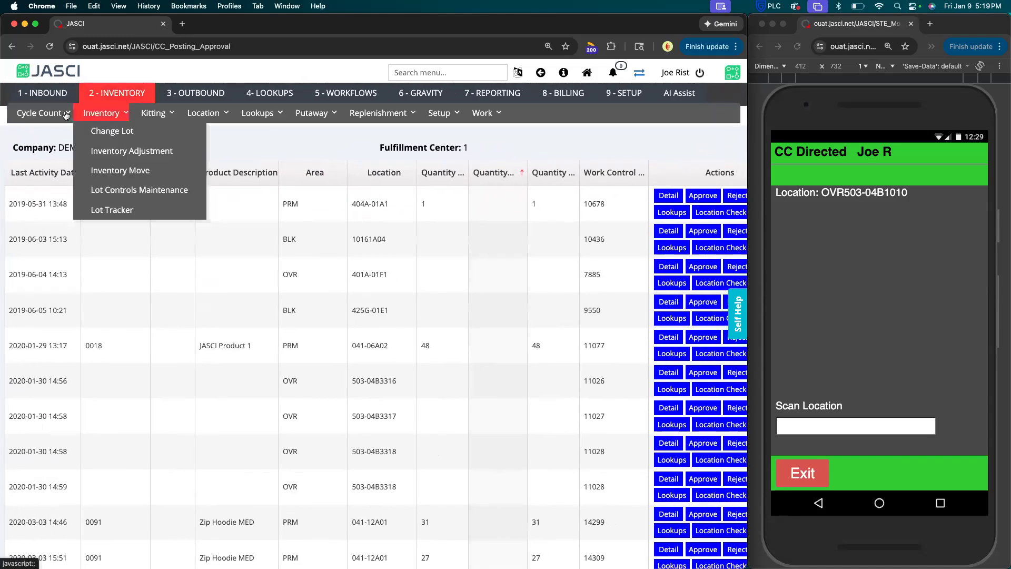
mouse_move(38, 116)
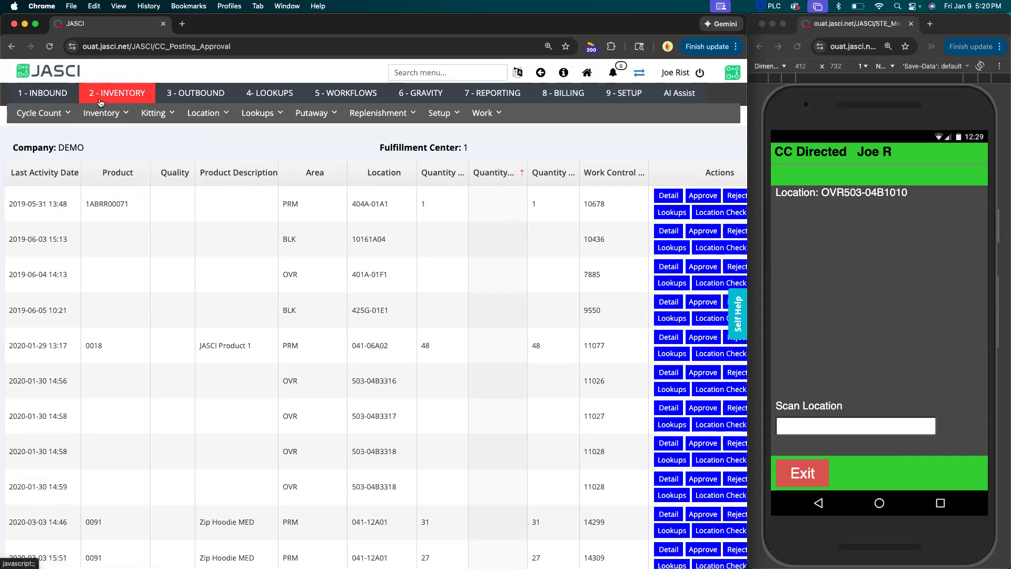
mouse_move(55, 122)
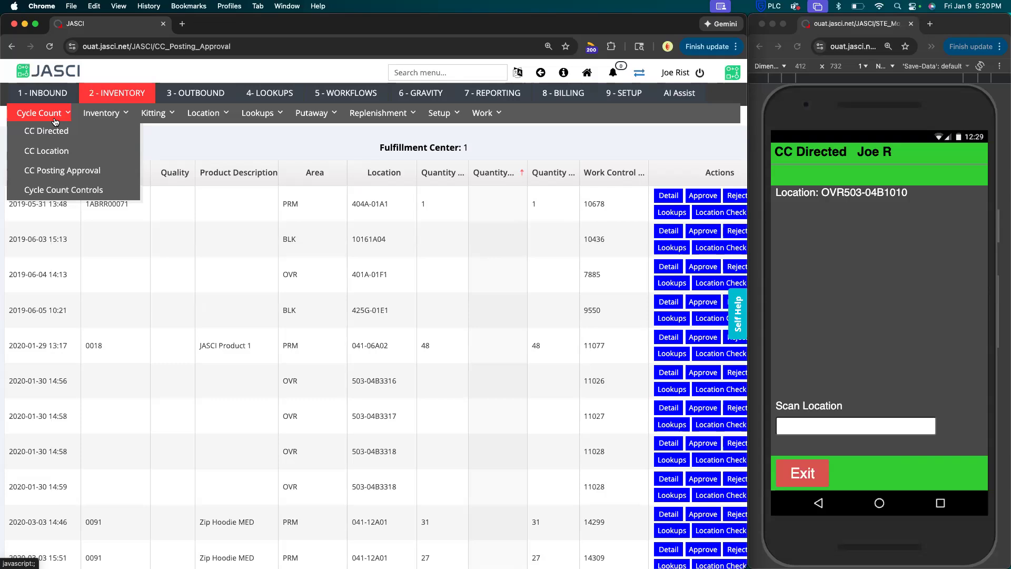
mouse_move(96, 119)
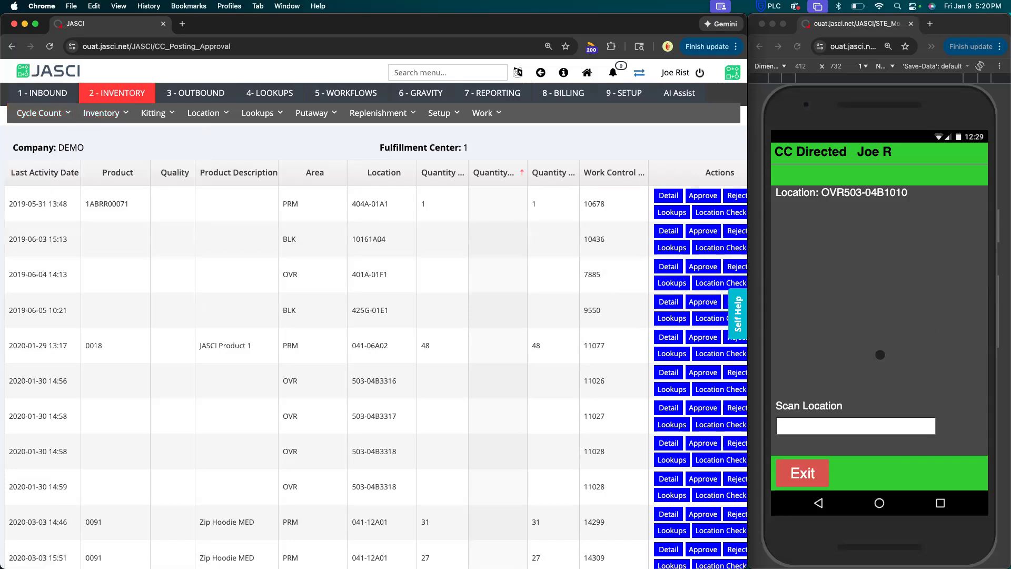
Exit the directed cycle count in the mobile device window and start a Location Check for work zone 100.
left_click(820, 445)
left_click(810, 473)
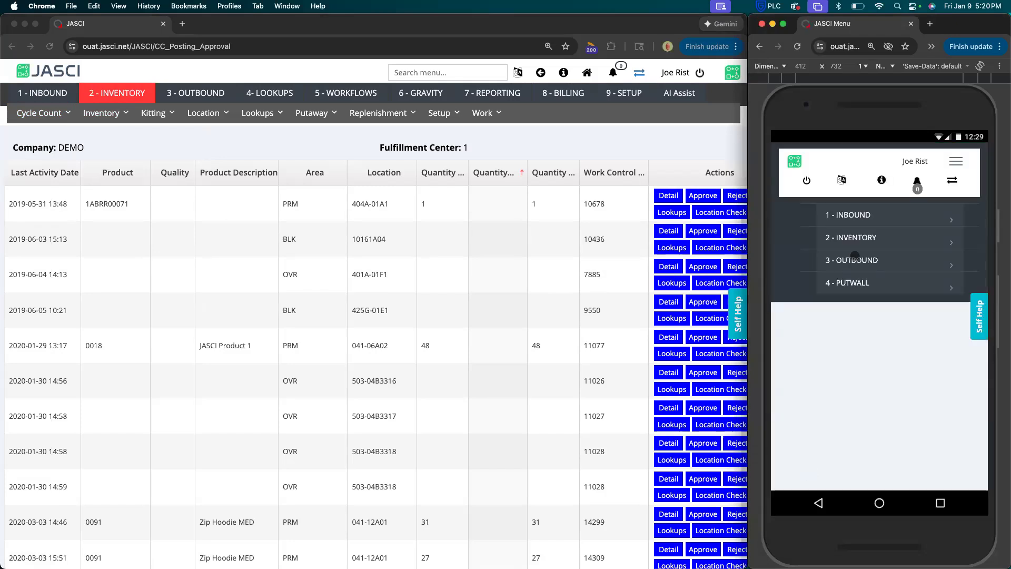
left_click(851, 238)
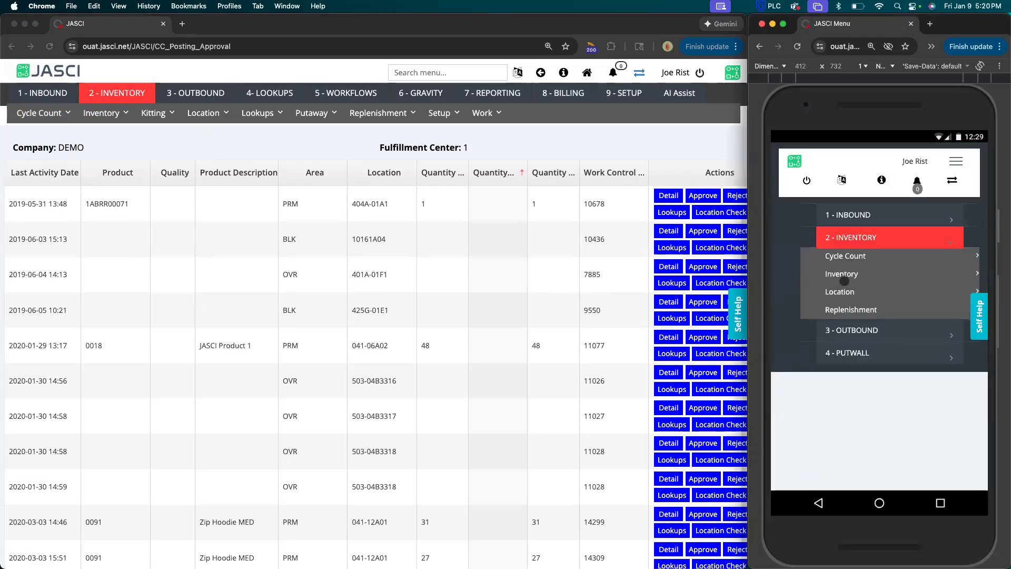
left_click(843, 276)
scroll(845, 277, "down", 1)
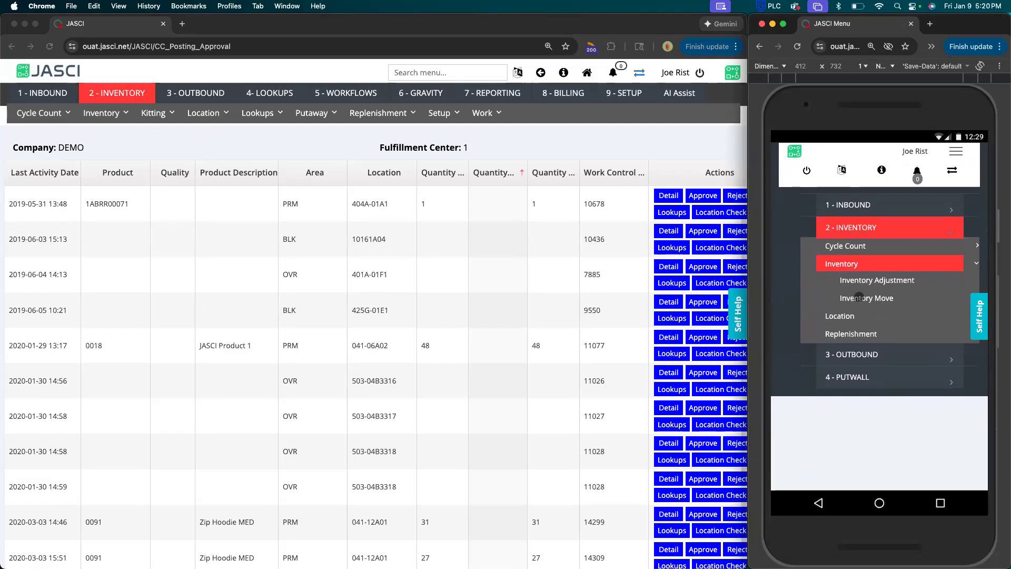
left_click(845, 315)
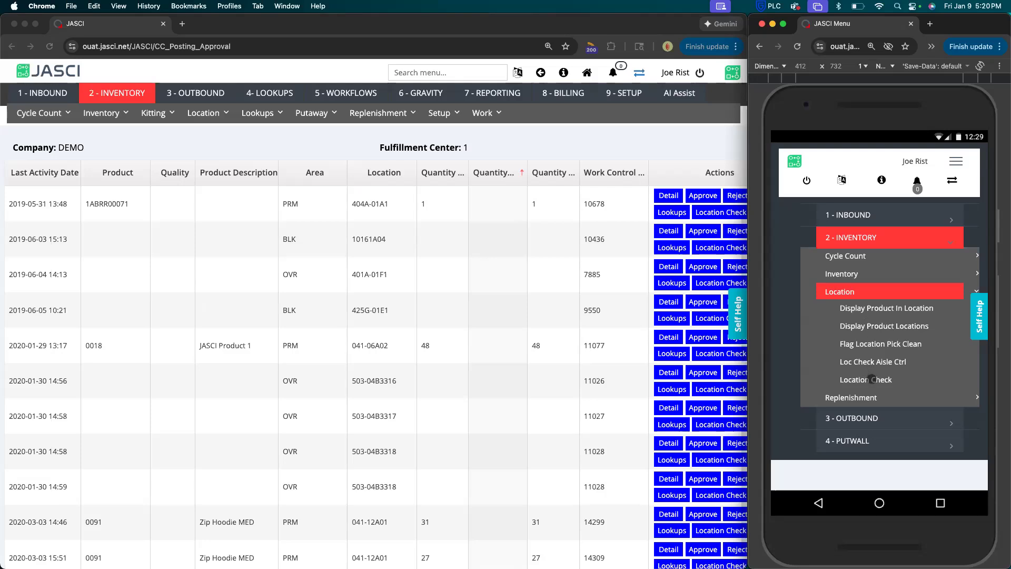
left_click(871, 379)
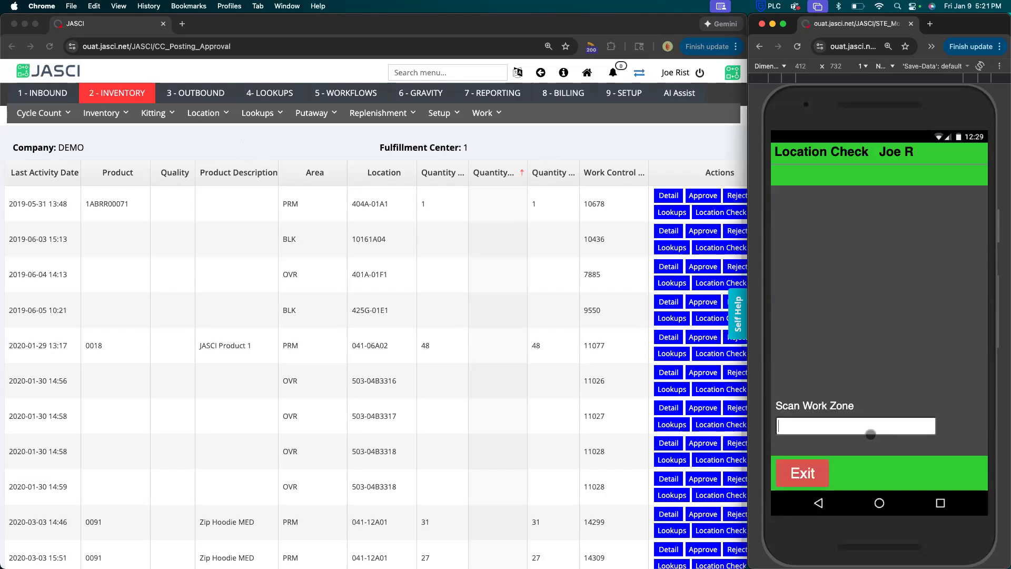
type("100")
key("Return")
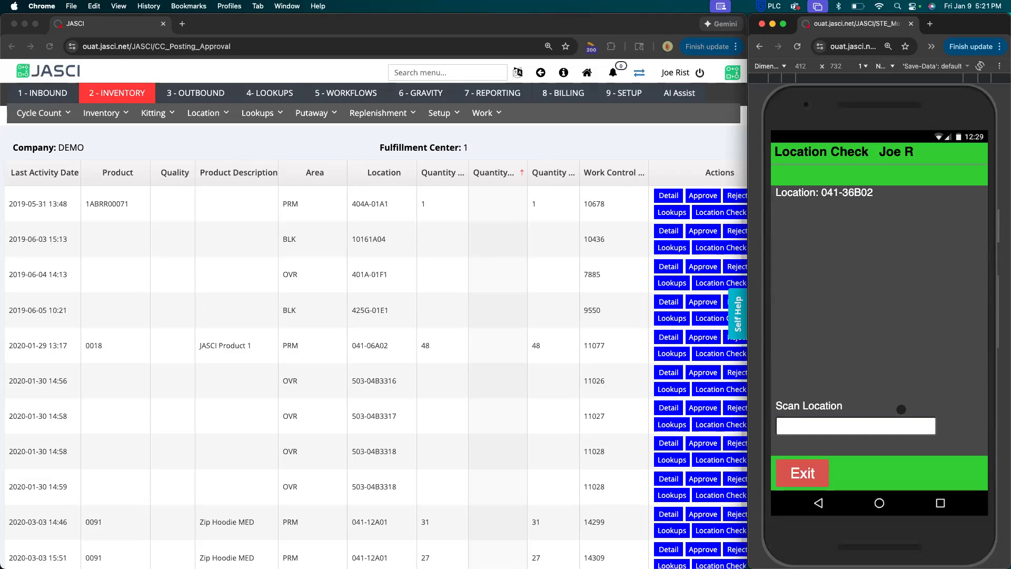
Confirm location 041-36B02 for the location check and accept it as OK.
type("041-36B02")
key("Return")
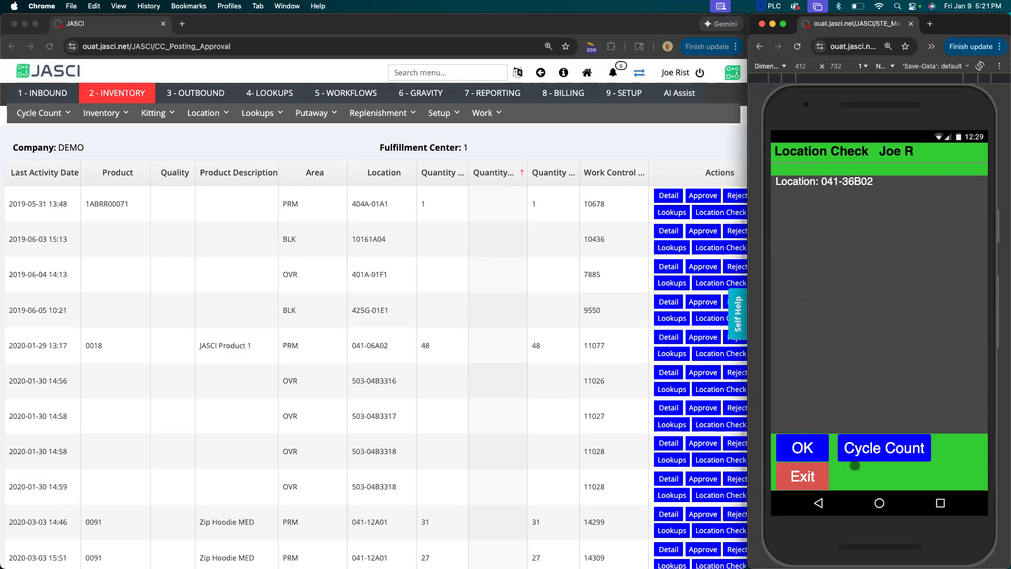
left_click(802, 447)
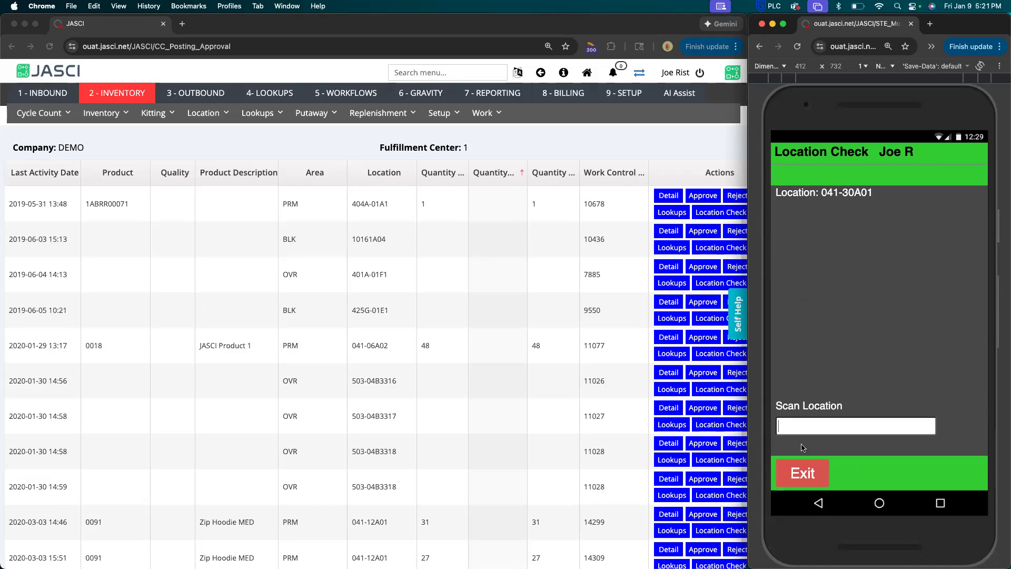
Confirm the next check location as 041-30A01 and page through the product records stored there.
left_click(801, 423)
type("041-30A01")
key("Return")
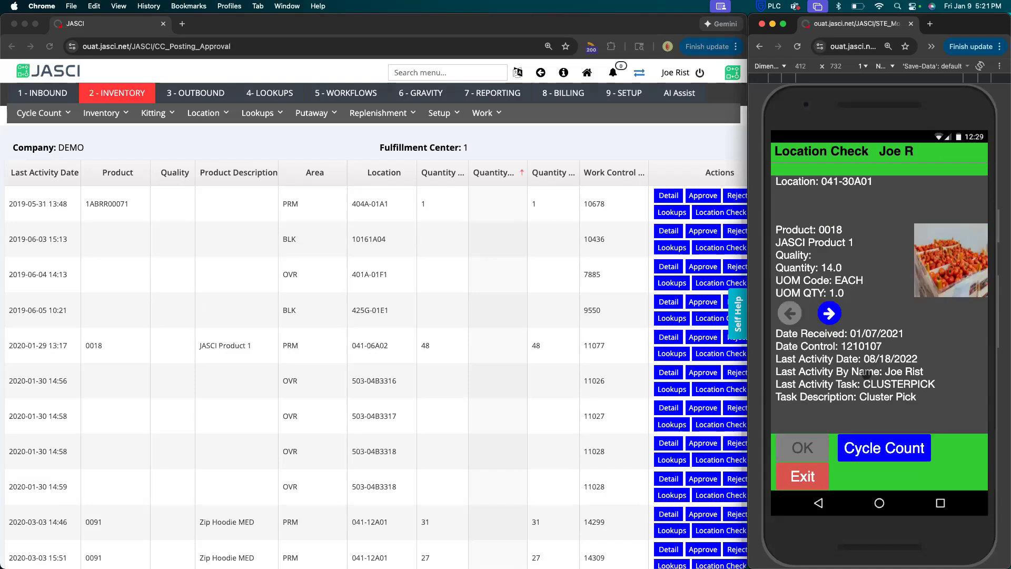
left_click(831, 313)
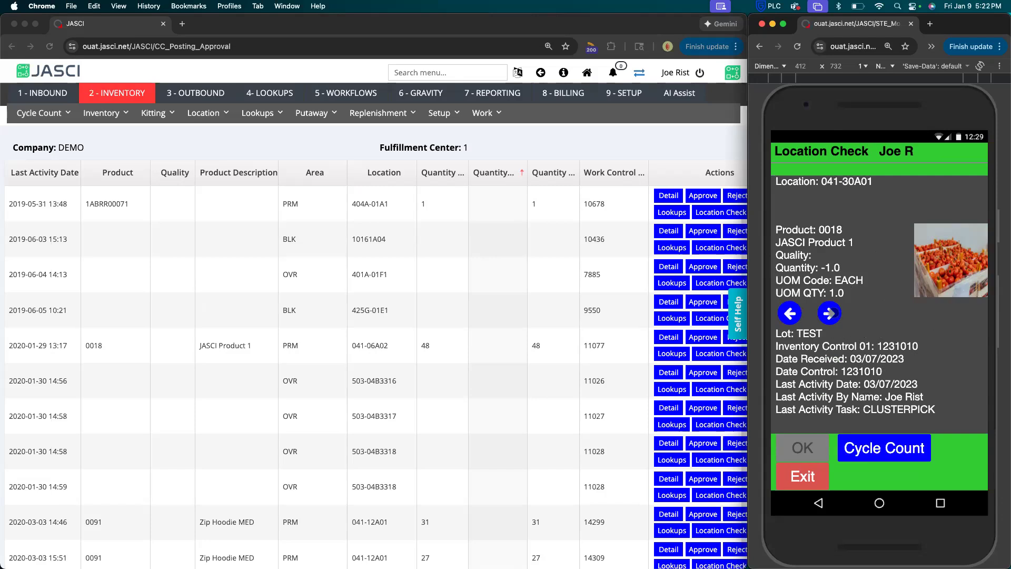
left_click(830, 314)
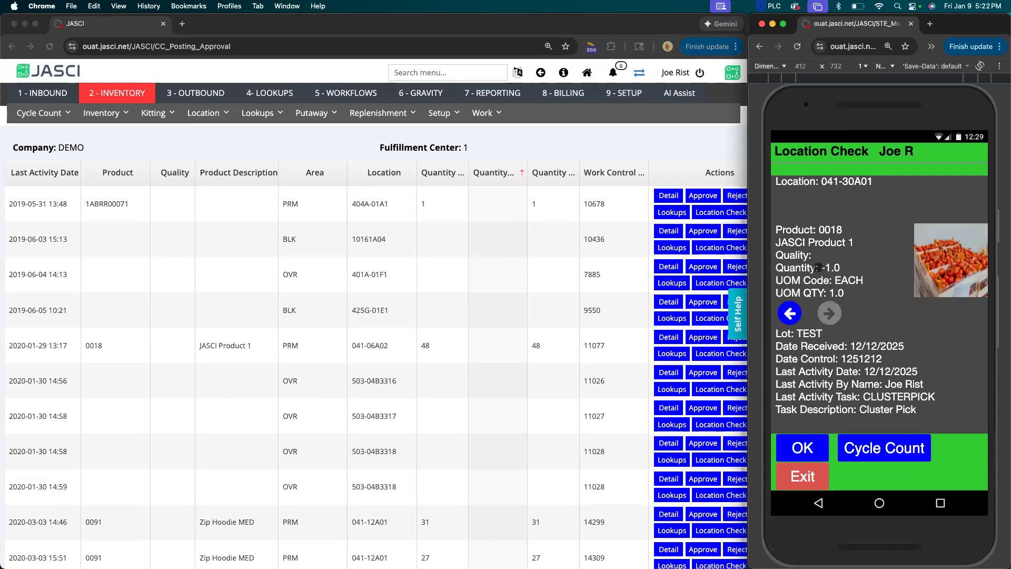
left_click(789, 314)
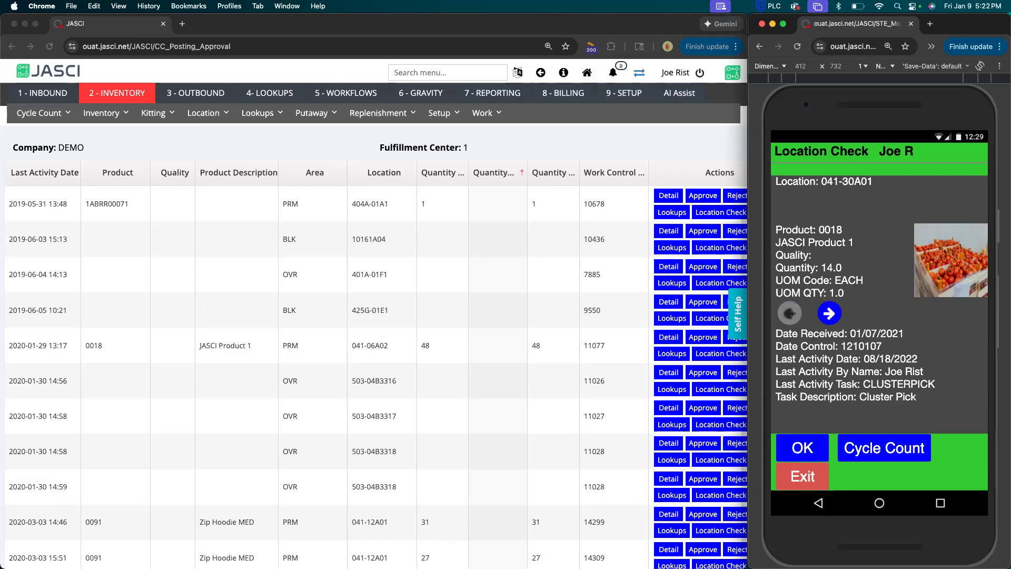
Page through the product records at location 041-30A01, accept the location as OK and exit the Location Check.
left_click(833, 314)
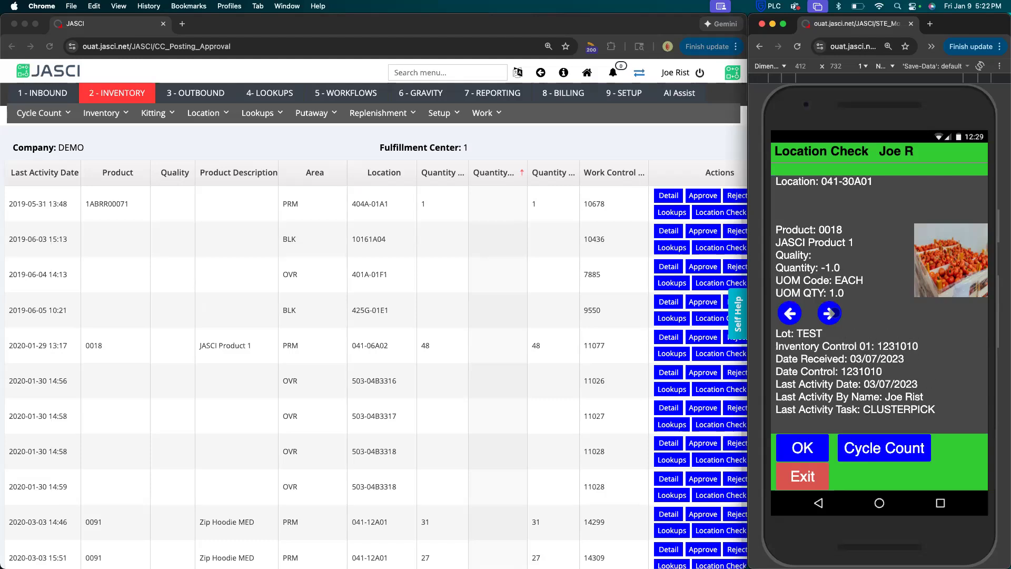
left_click(834, 314)
left_click(789, 314)
left_click(789, 314)
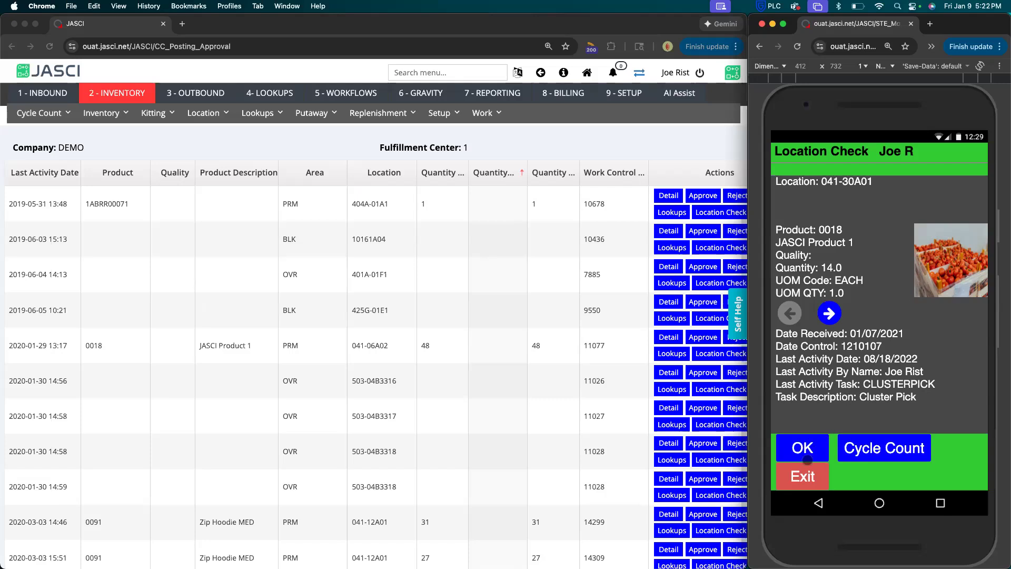
left_click(805, 448)
left_click(803, 471)
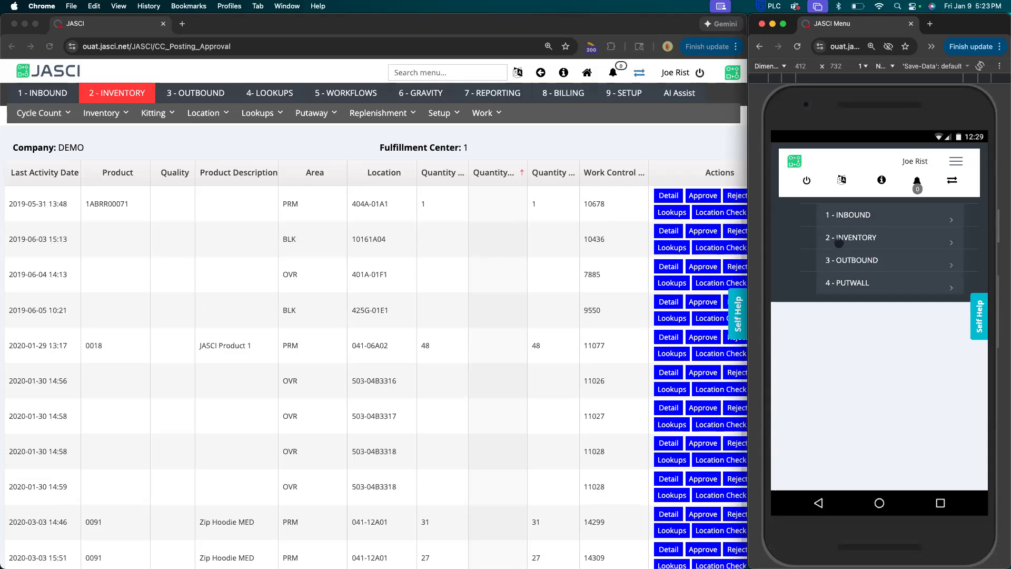
Start an Inventory Move from the inventory functions on the mobile device.
left_click(839, 243)
left_click(842, 274)
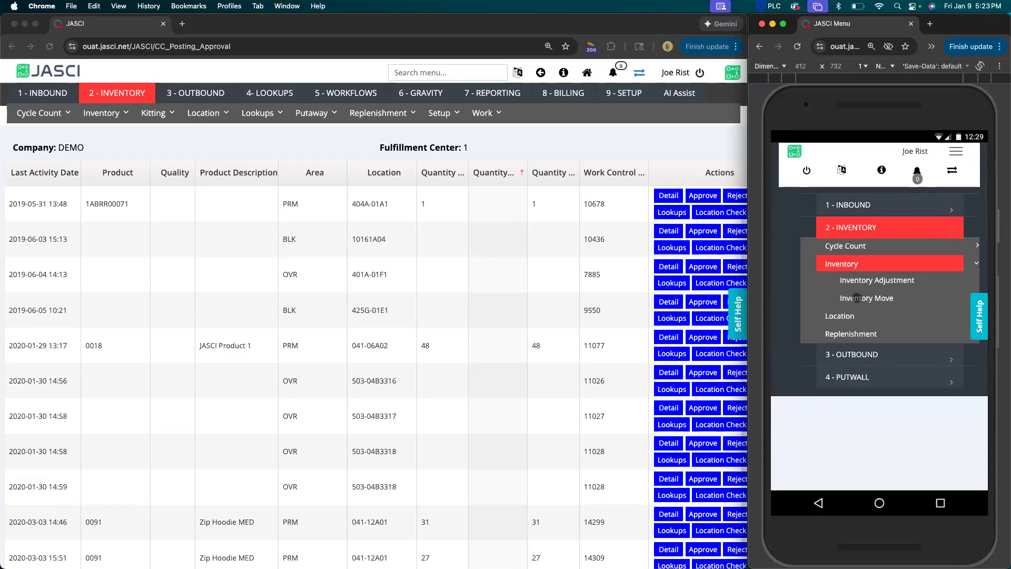
left_click(855, 298)
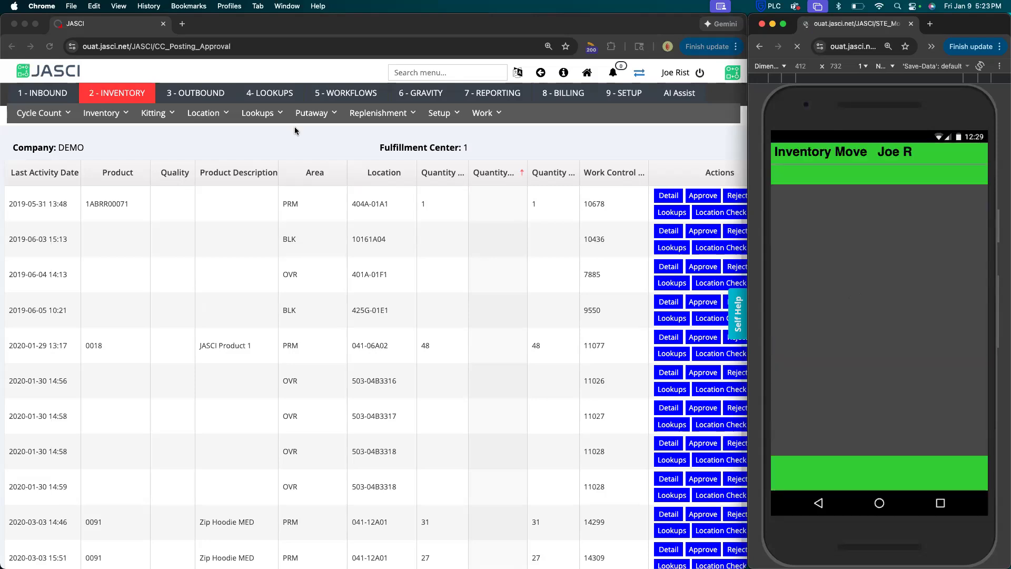
In the desktop window, look up inventory by product for 2287 and open its PRM PRIME area inventory.
left_click(220, 136)
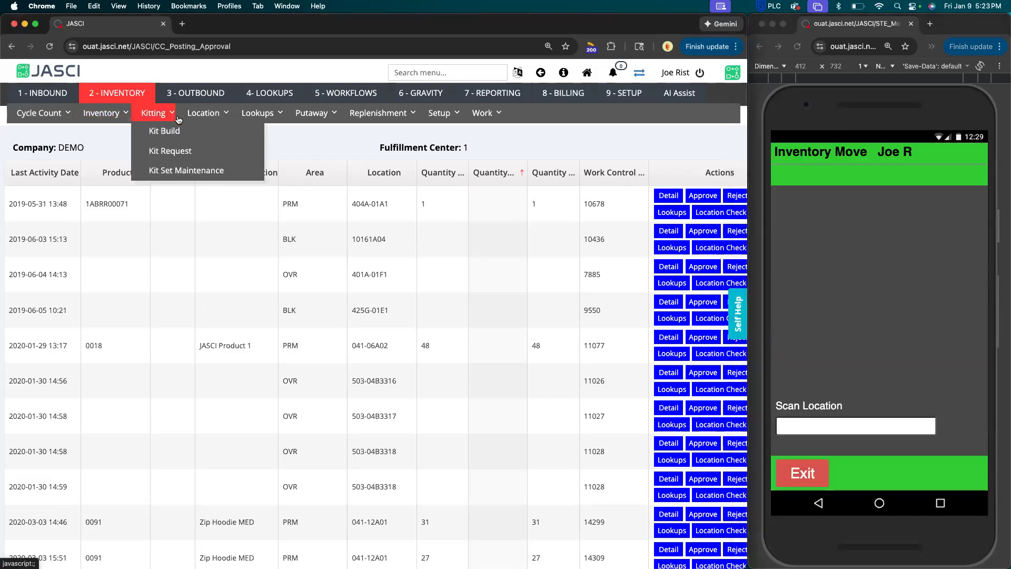
mouse_move(254, 117)
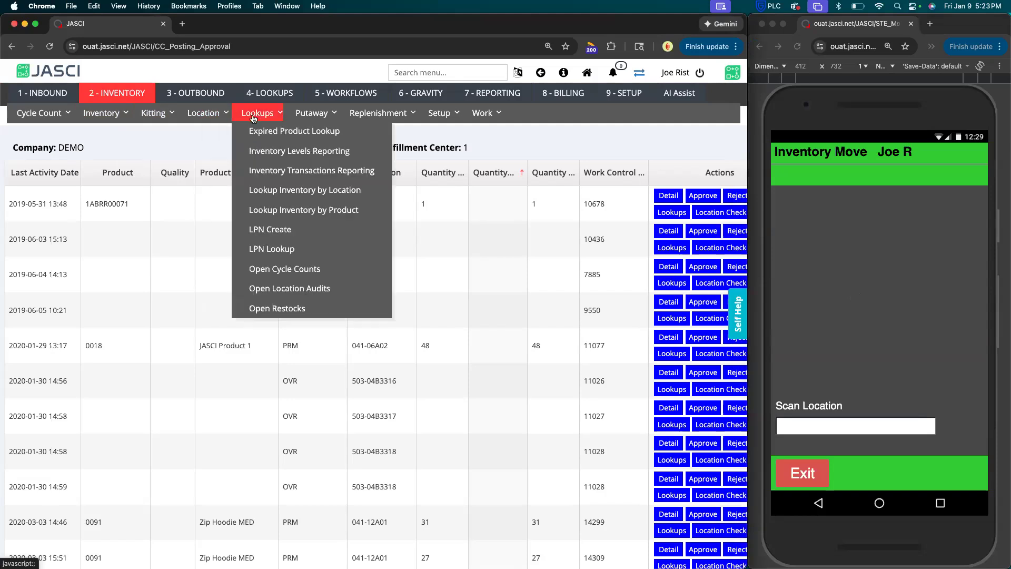
left_click(303, 210)
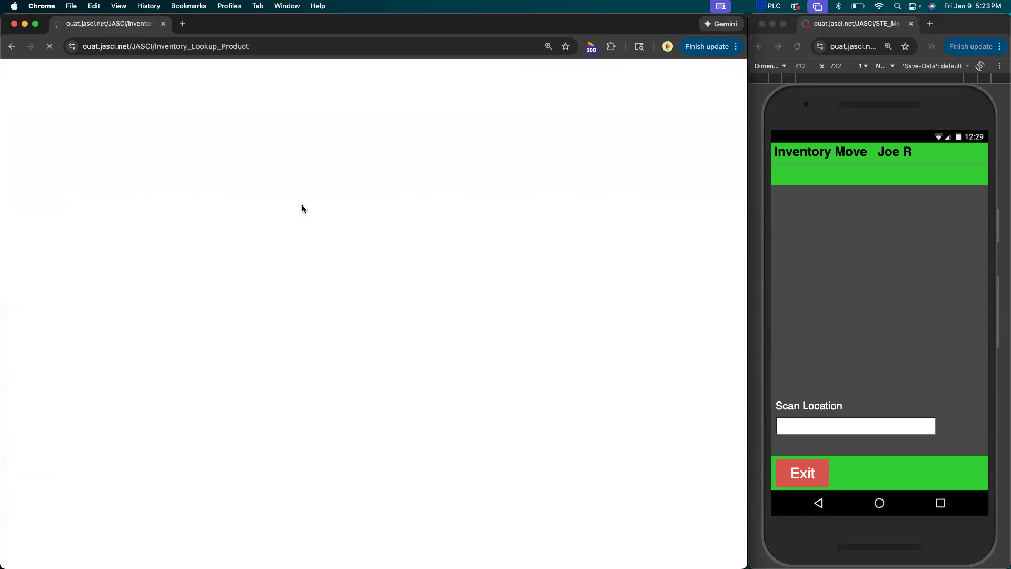
type("22")
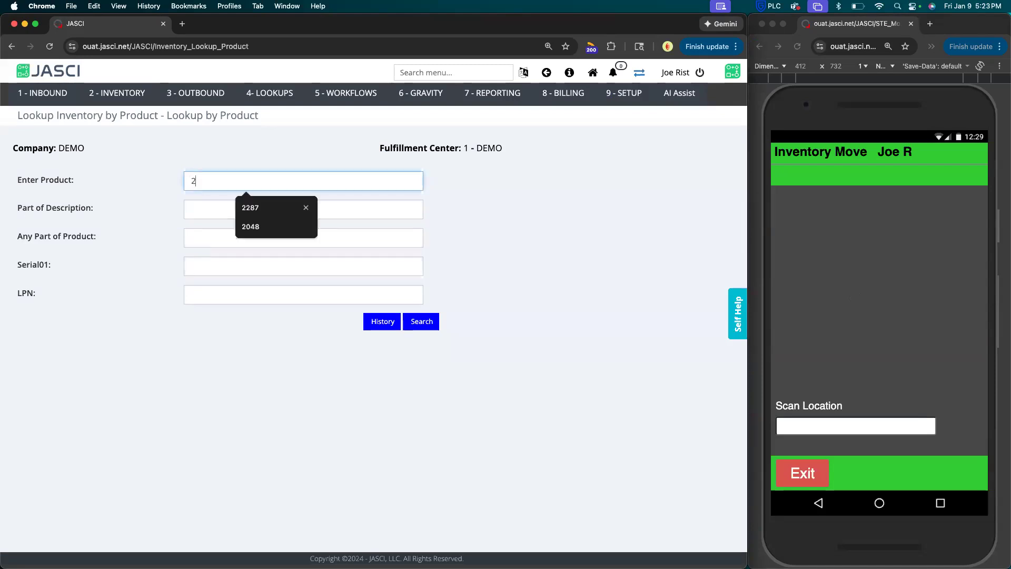
type("87")
key("Return")
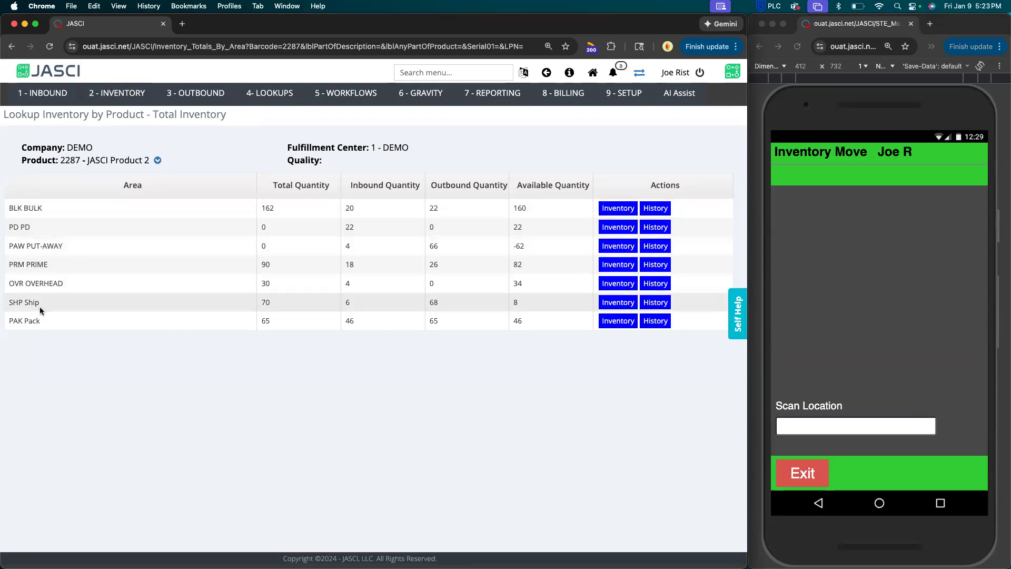
left_click(612, 265)
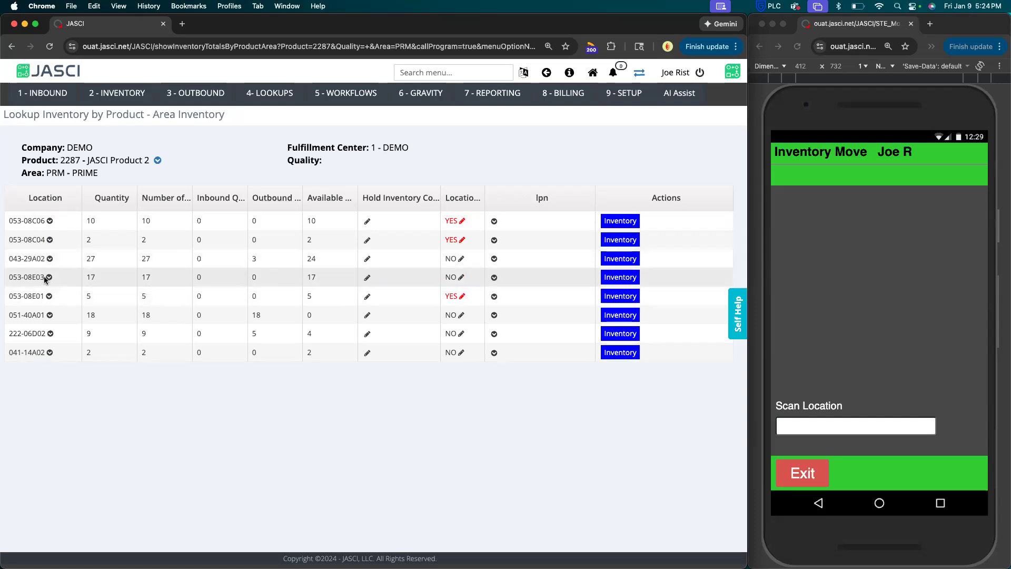
Copy location 053-08E03 from the area inventory list and submit it as the mobile move's from location.
left_click_drag(43, 277, 9, 277)
key("super+c")
left_click(804, 429)
key("super+v")
key("Return")
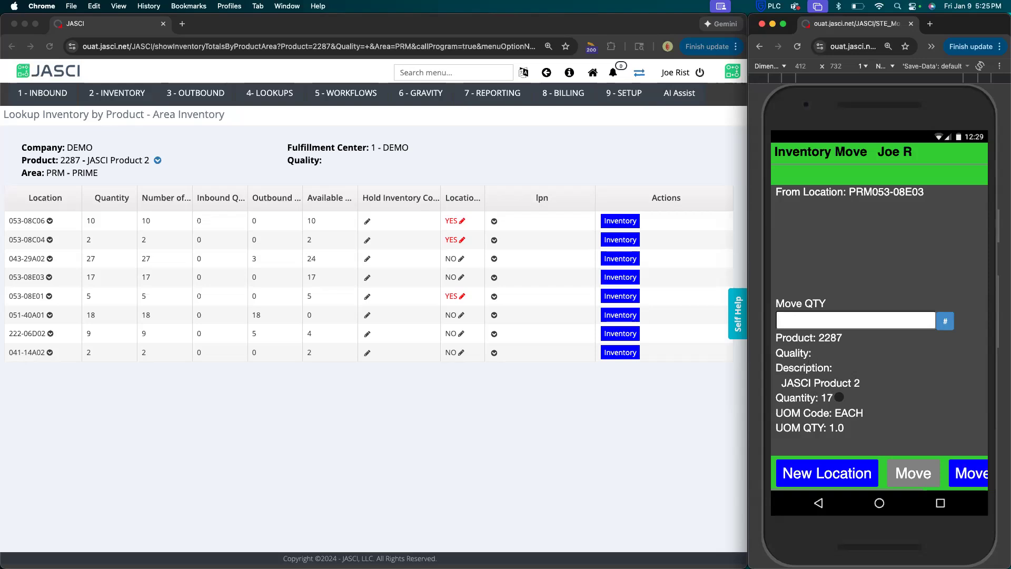
Set the move quantity for product 2287 to 1 and proceed with a partial move.
type("1")
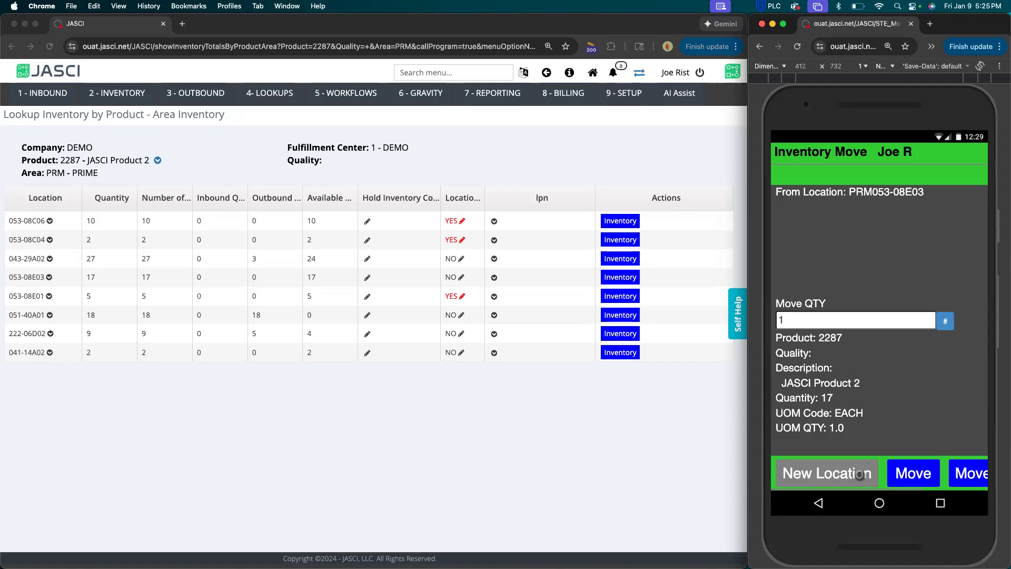
scroll(860, 473, "right", 2)
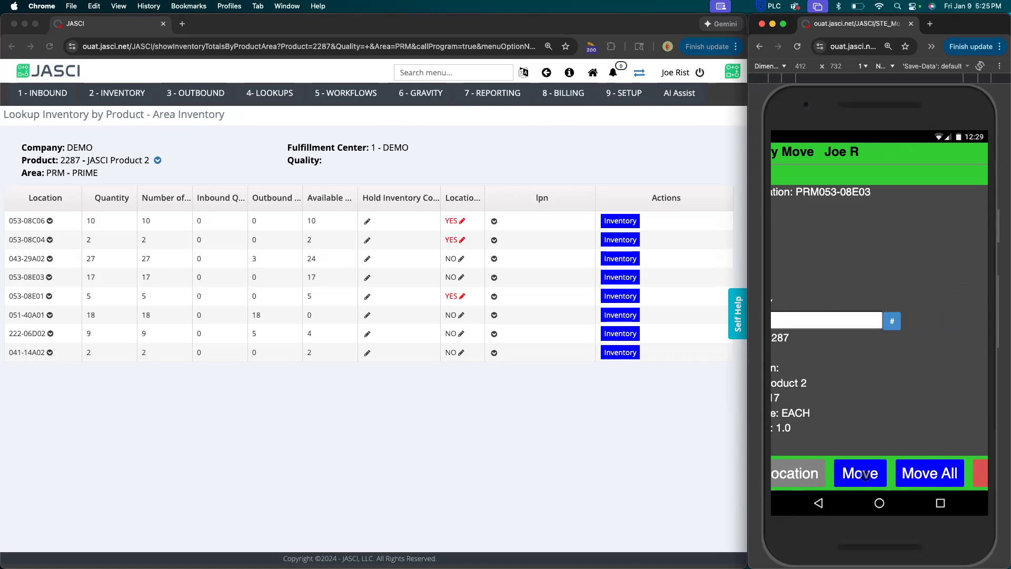
scroll(865, 475, "left", 3)
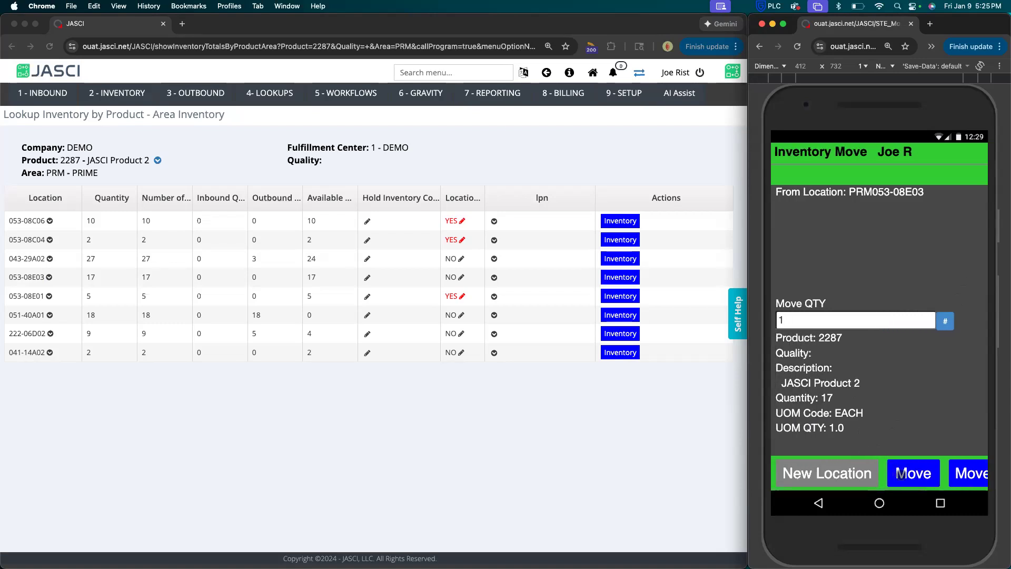
left_click(900, 473)
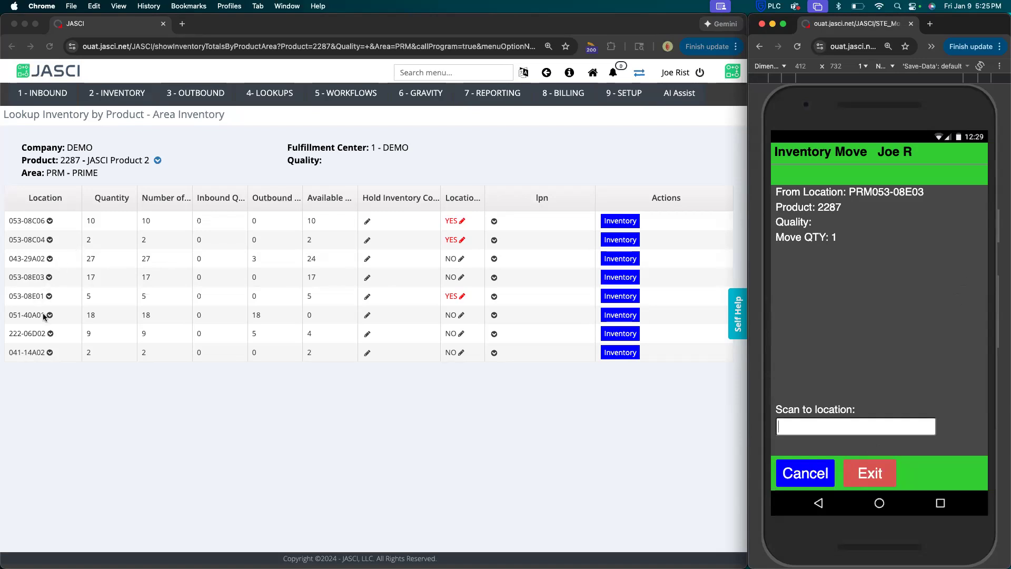
Copy location 051-40A01 from the area inventory list and submit it as the move's destination.
left_click(26, 315)
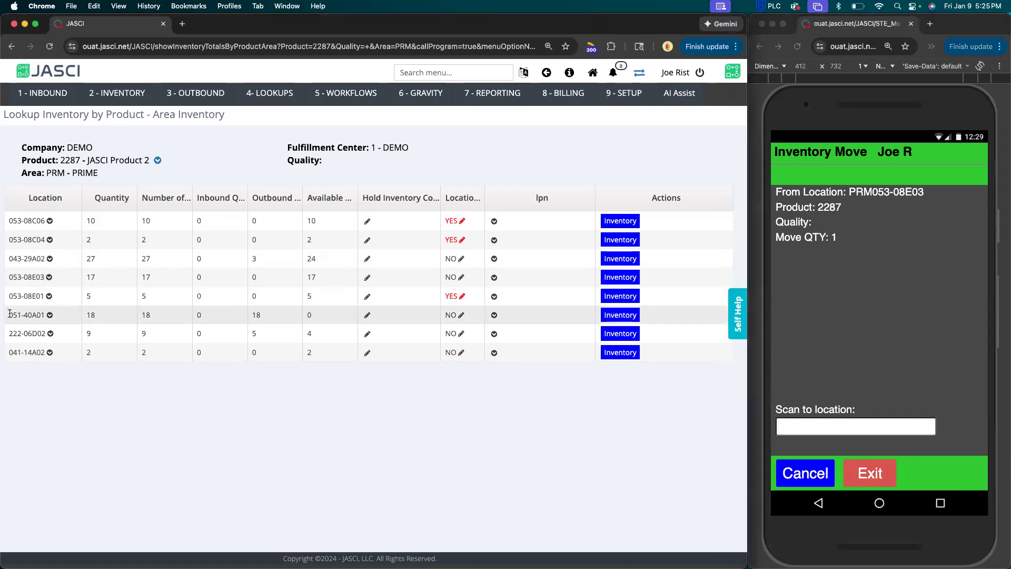
left_click_drag(12, 314, 44, 314)
key("super+c")
left_click(815, 424)
key("super+v")
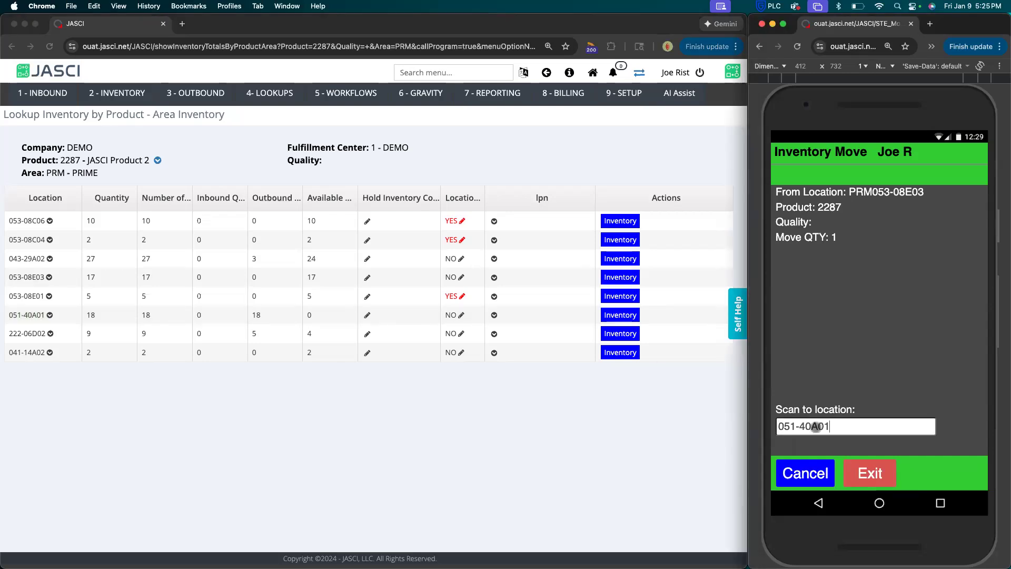
key("Return")
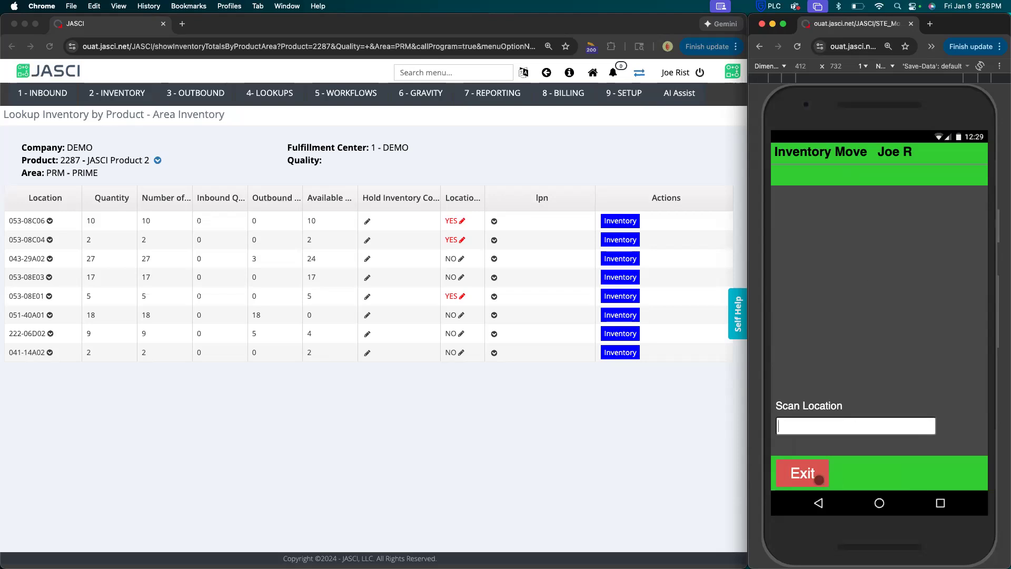
Exit the Inventory Move and start an Inventory Adjustment on the mobile device.
left_click(818, 480)
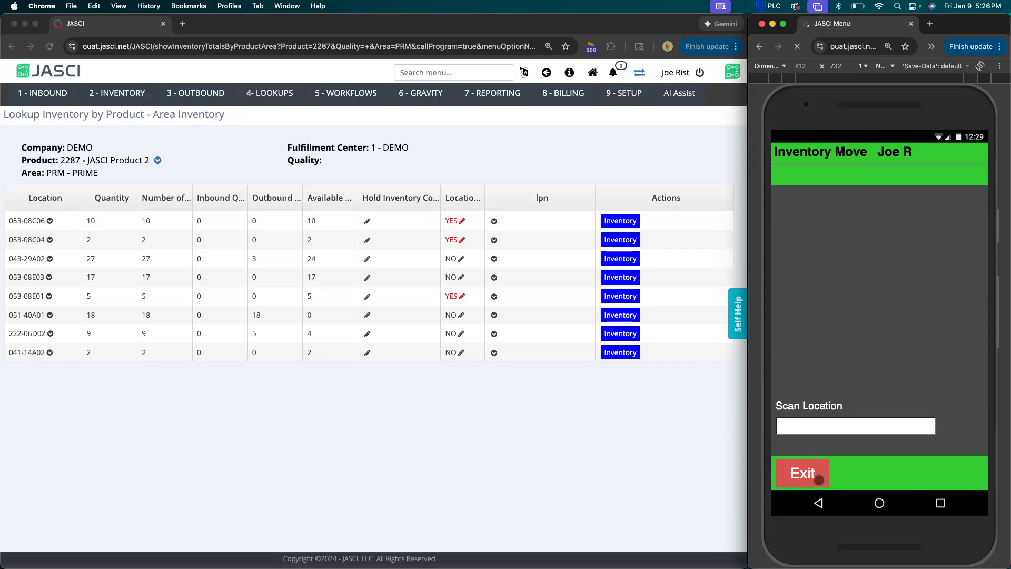
left_click(857, 238)
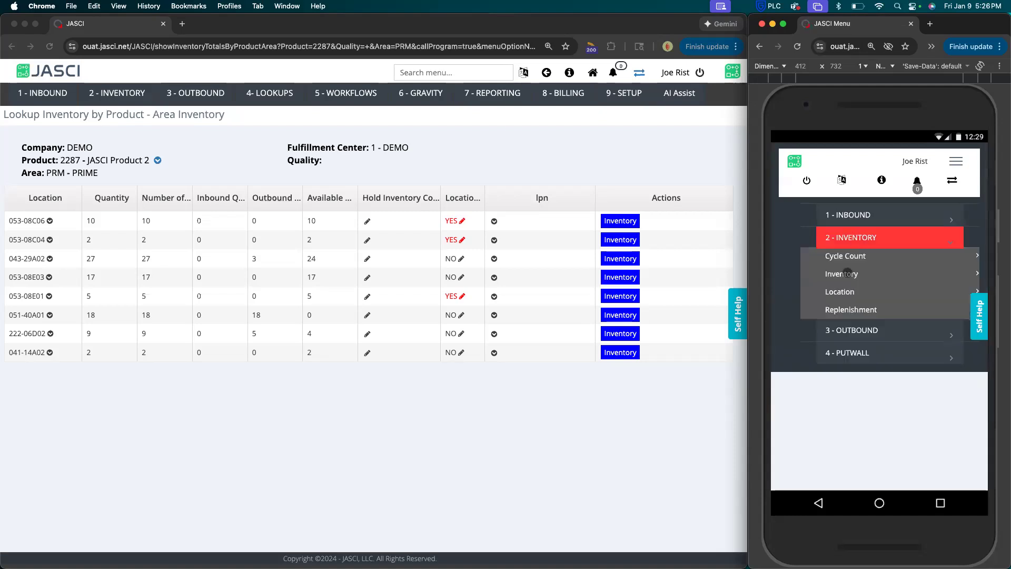
left_click(845, 274)
left_click(856, 283)
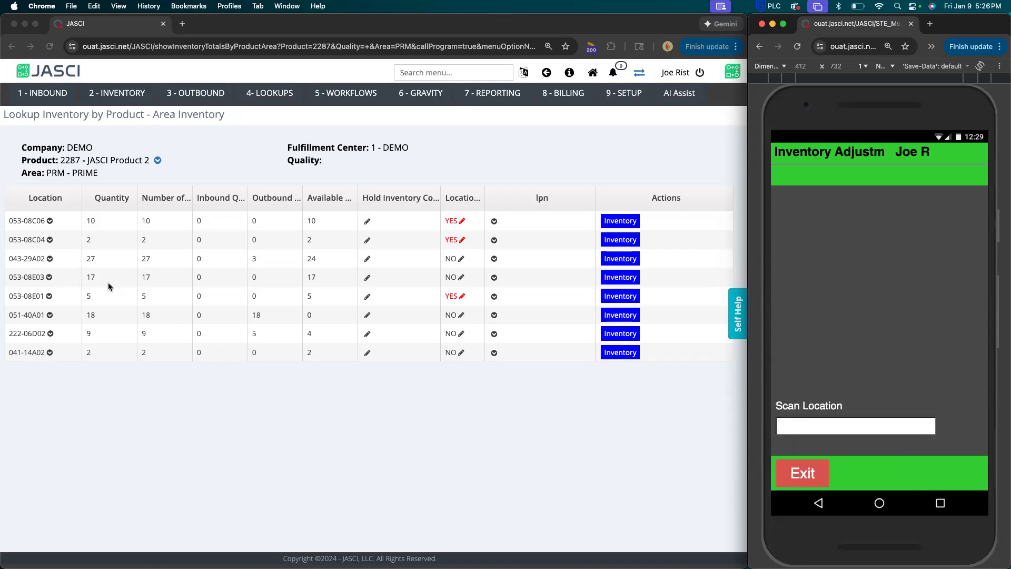
Enter location 053-08E03, copied from the area inventory list, and product 2287 for the adjustment.
left_click(8, 277)
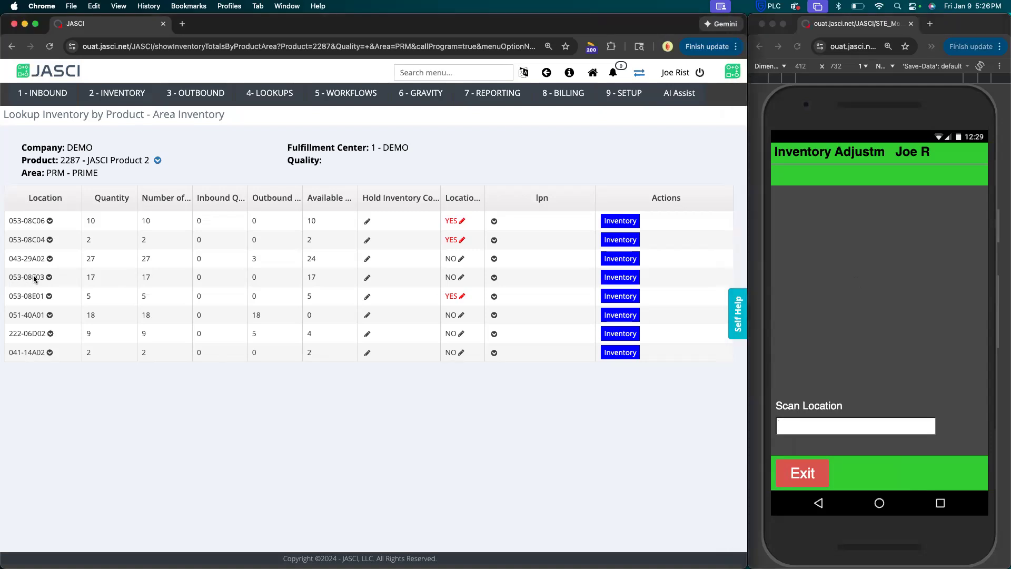
left_click_drag(8, 278, 45, 281)
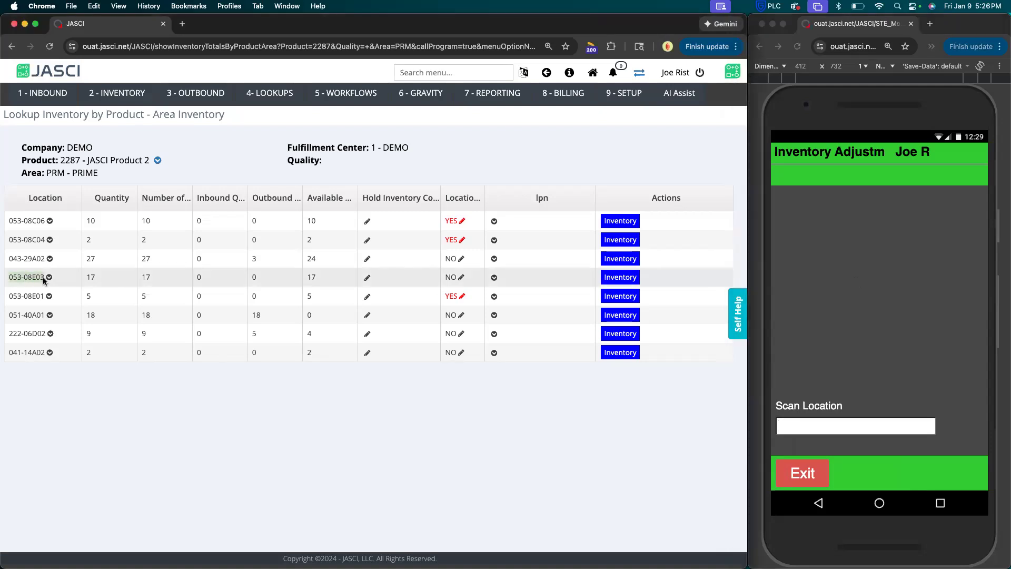
left_click(832, 425)
key("super+v")
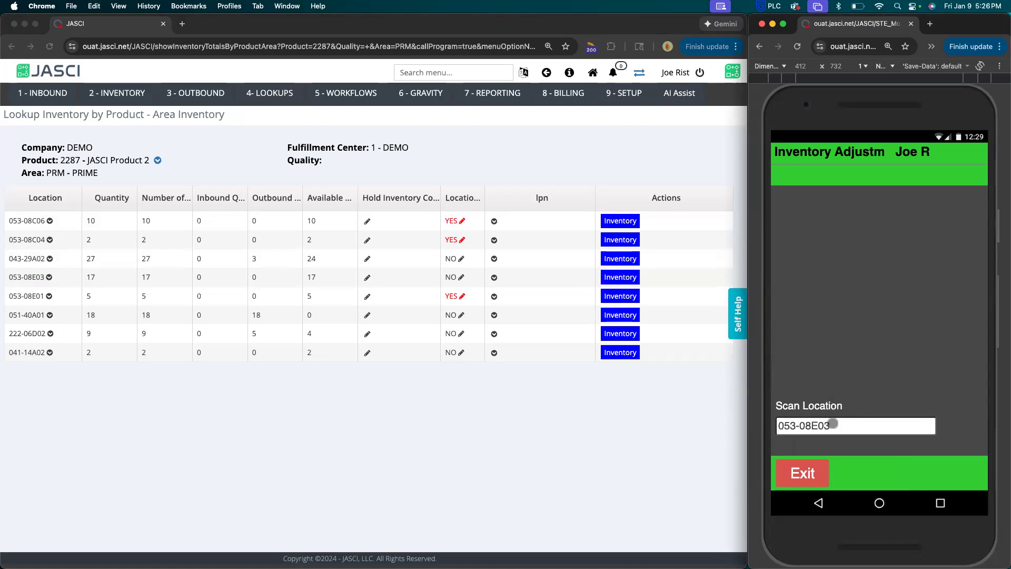
key("Return")
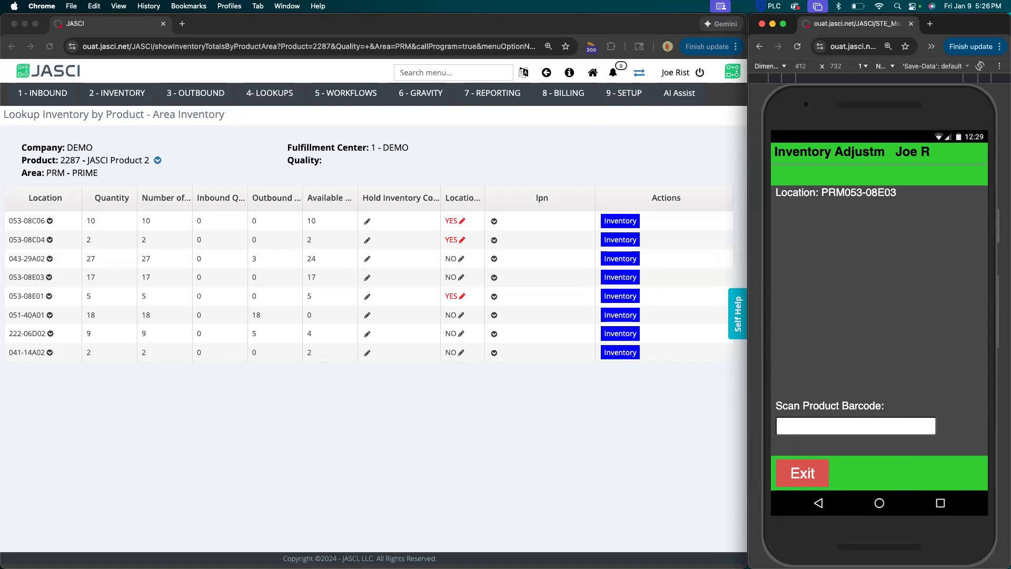
type("2287")
key("Return")
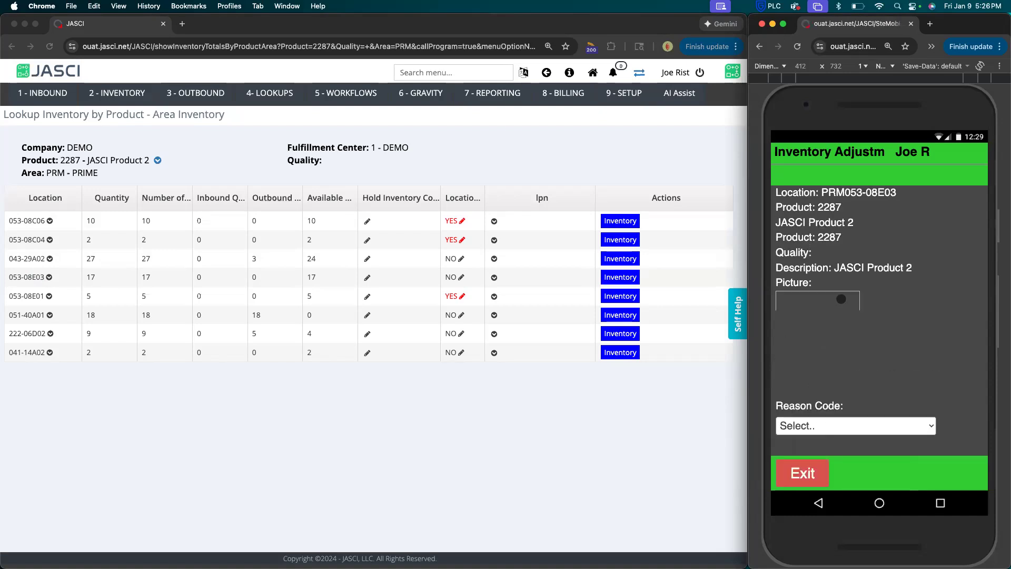
Review the product details, choose the first listed reason code and save the reason note "WEBINAR".
scroll(842, 299, "down", 1)
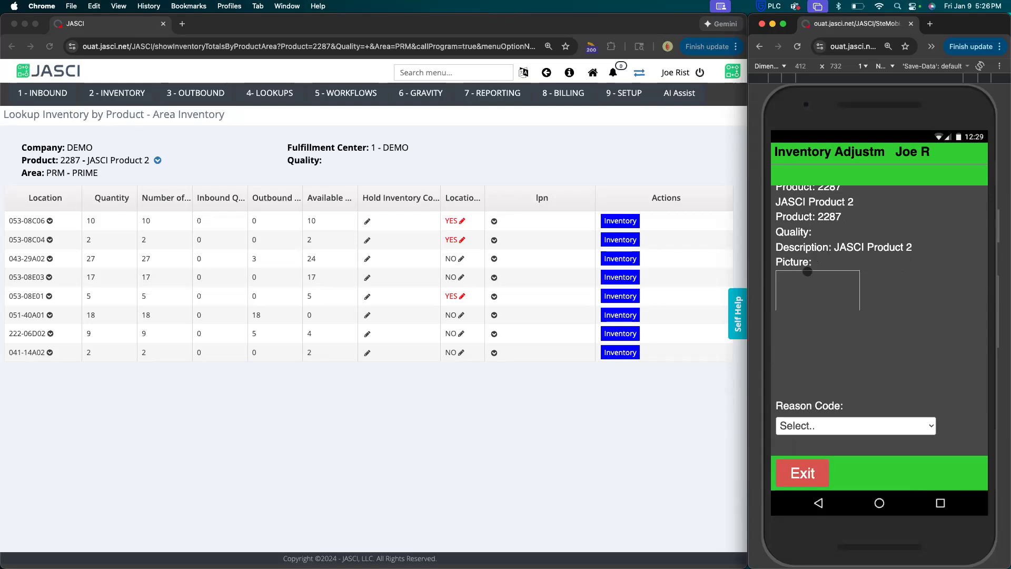
scroll(807, 272, "down", 1)
scroll(807, 271, "up", 2)
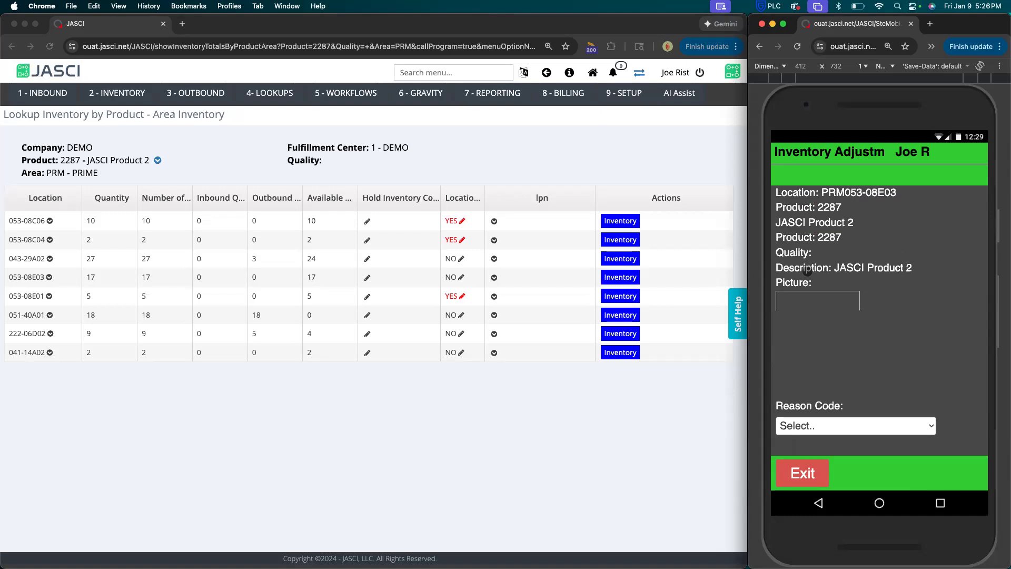
scroll(829, 306, "down", 1)
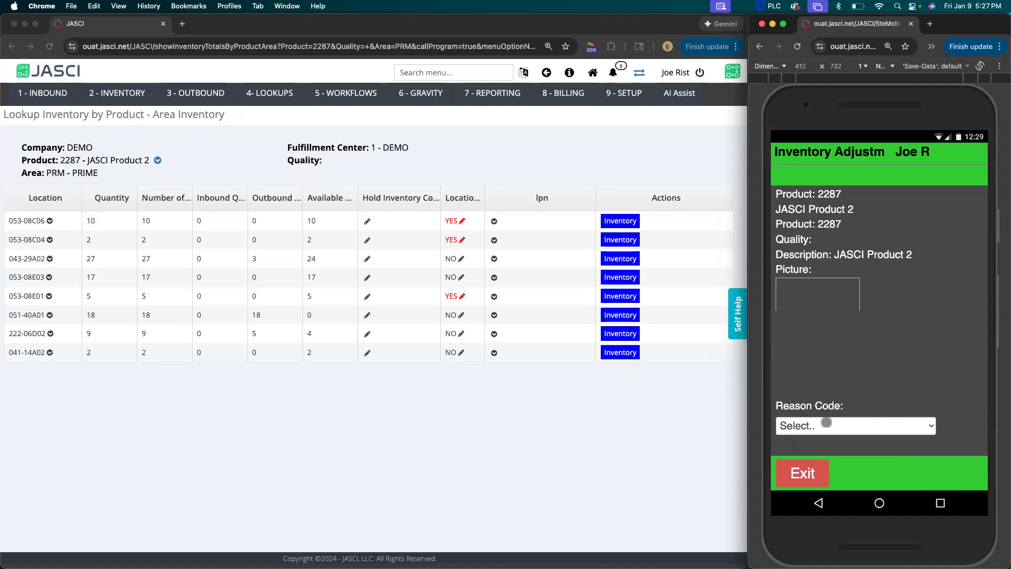
left_click(824, 425)
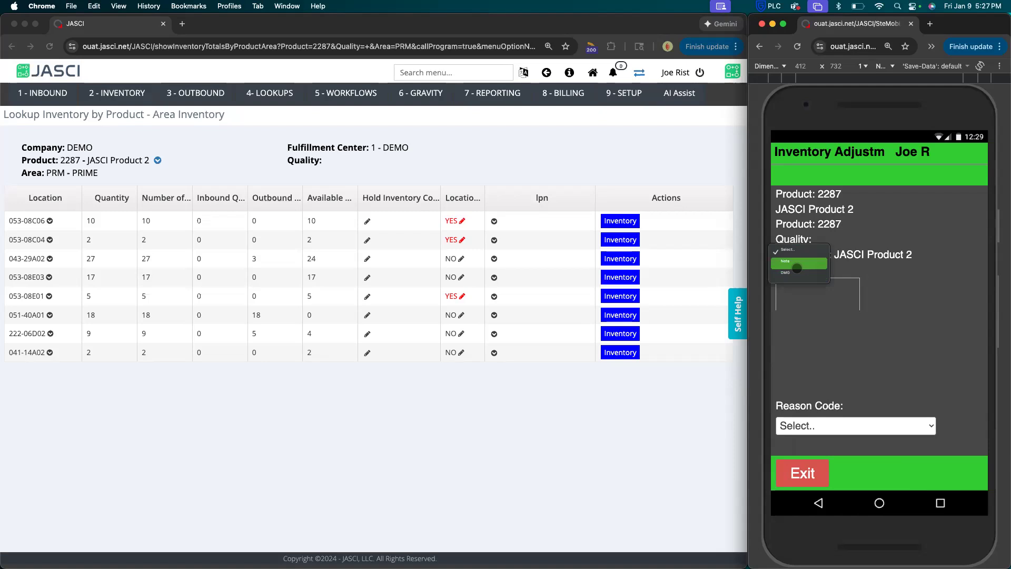
left_click(796, 265)
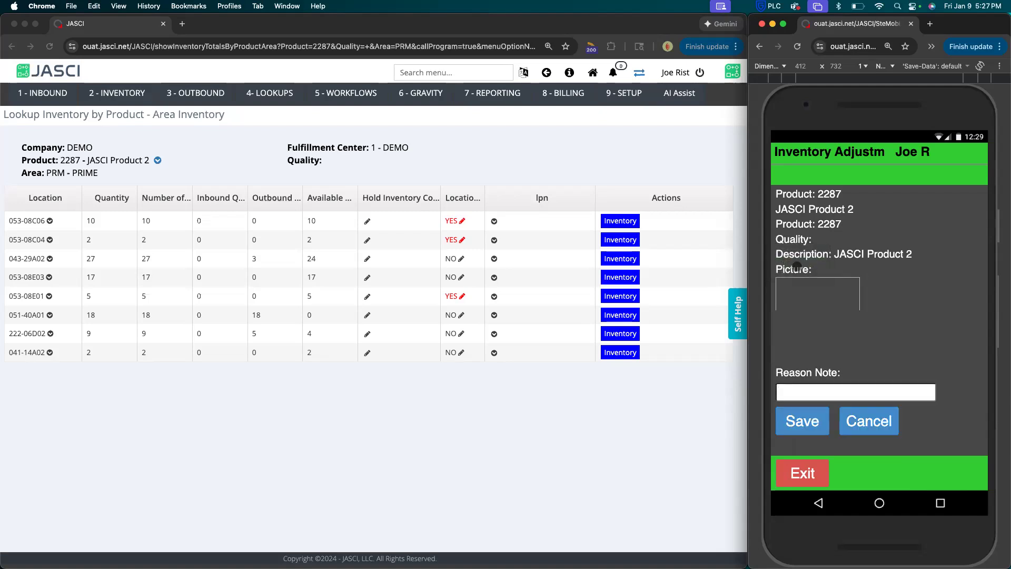
type("WEBINAR")
left_click(798, 424)
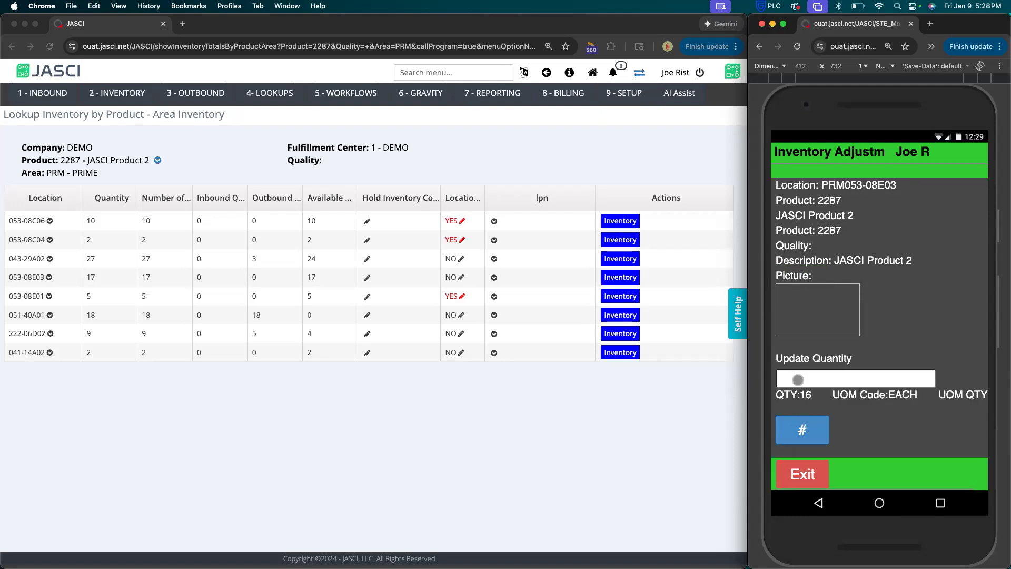
Update the quantity of product 2287 at location 053-08E03 to 15 and confirm the adjustment.
left_click(798, 379)
type("15")
key("Return")
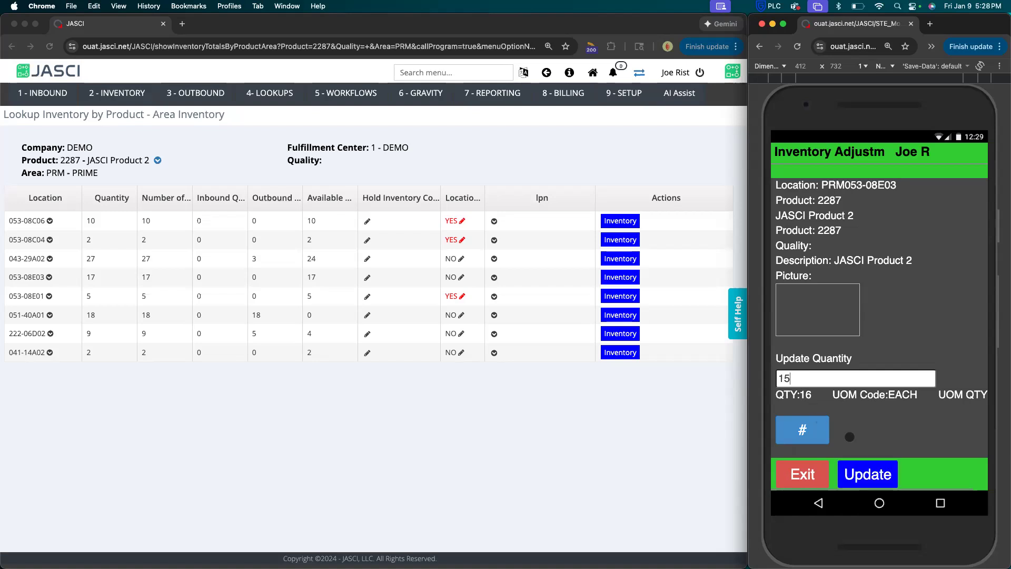
left_click(869, 474)
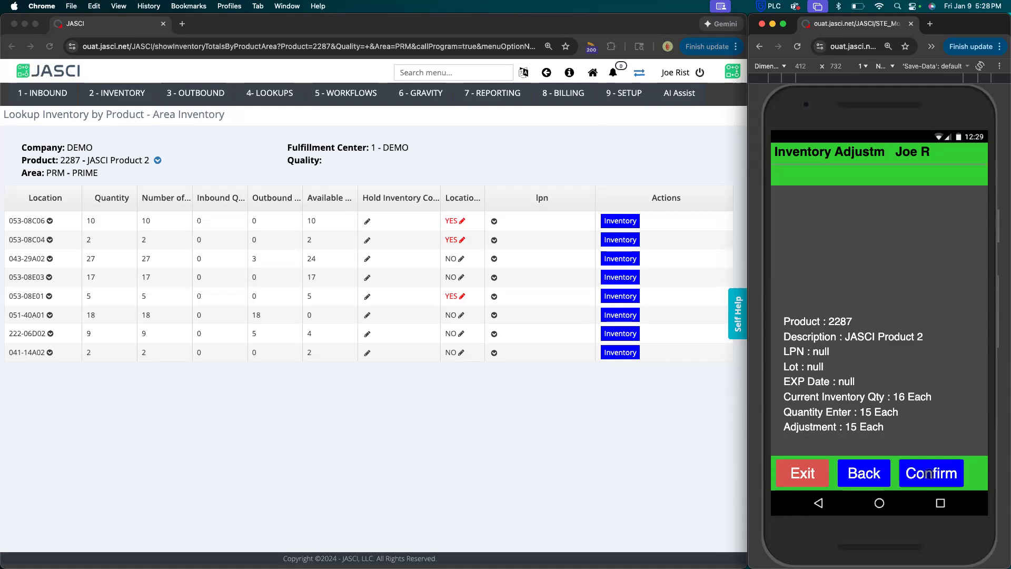
left_click(928, 473)
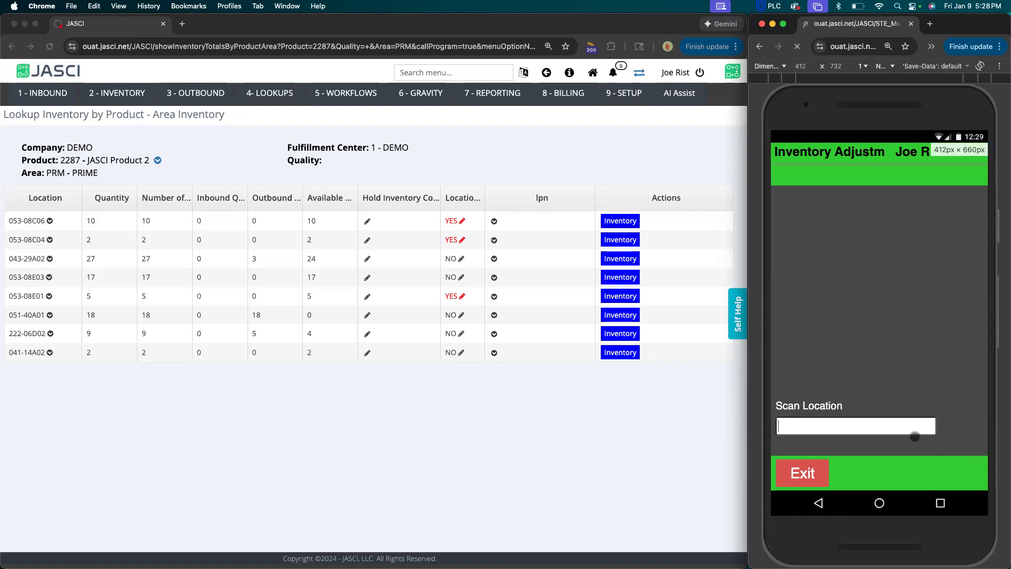